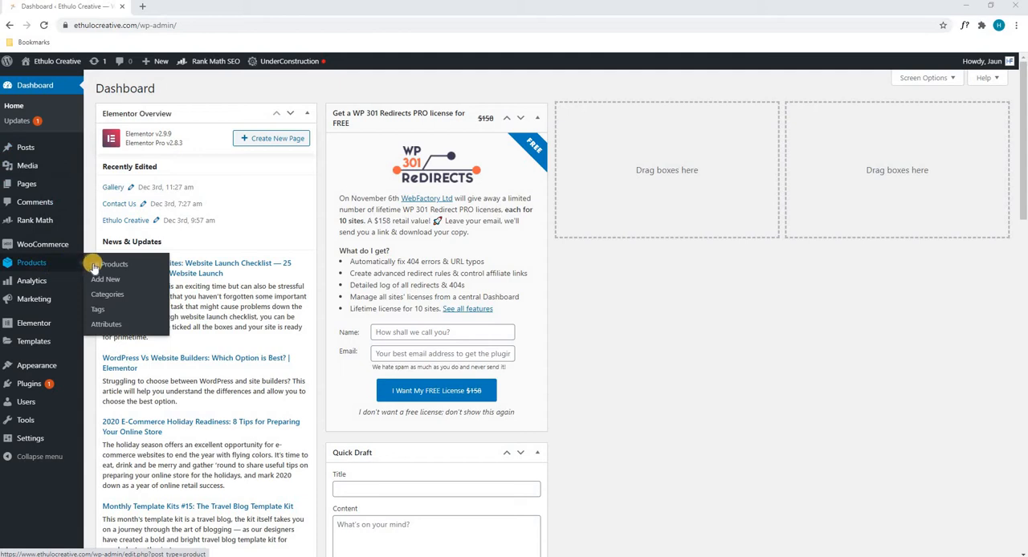
Step: Create a new product and name it "Test Product"
left_click(100, 281)
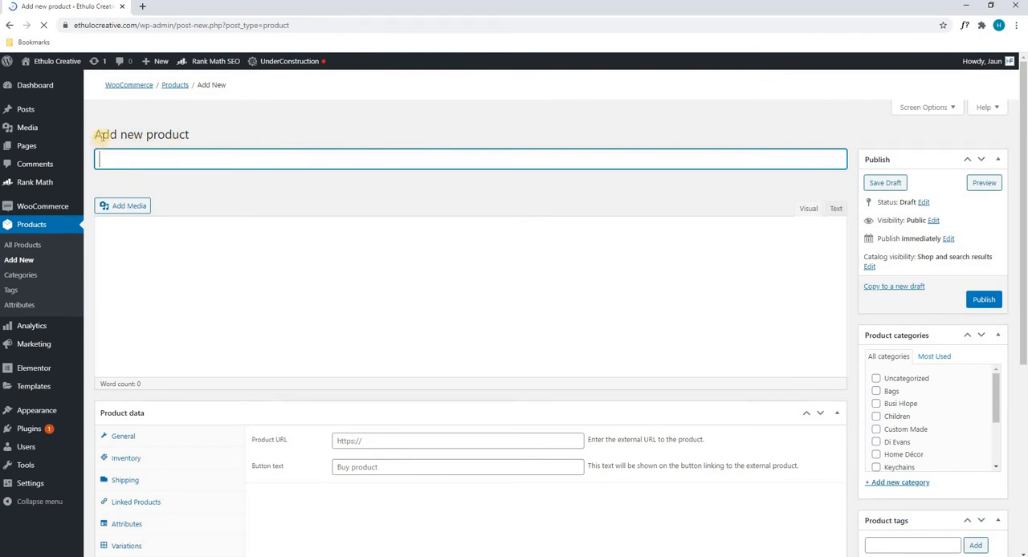
left_click(181, 164)
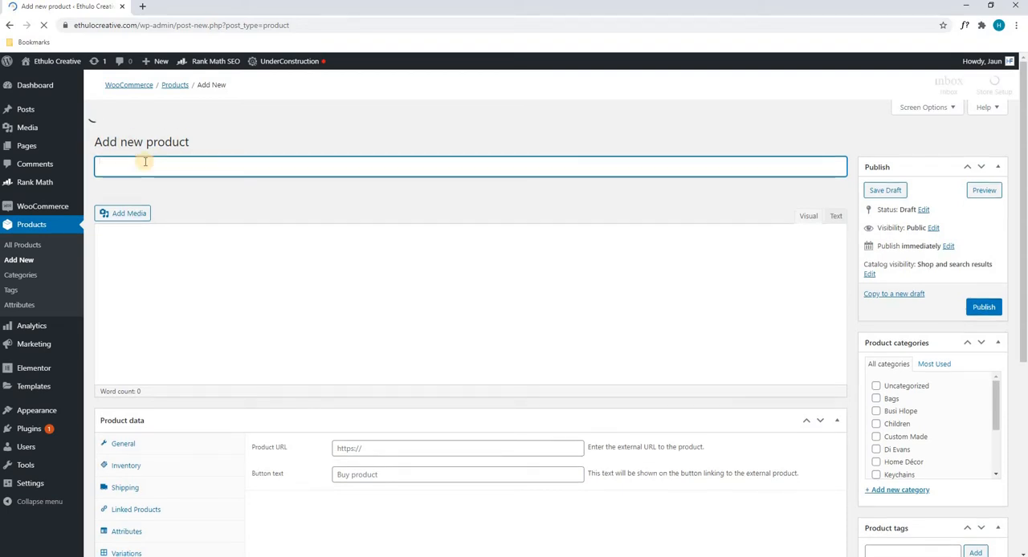
left_click(188, 145)
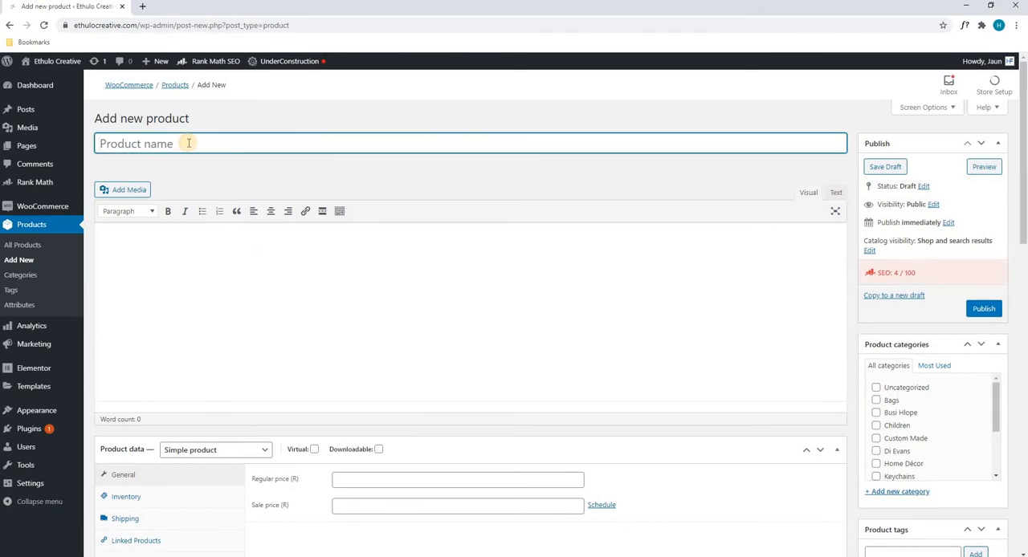
type("Test Product")
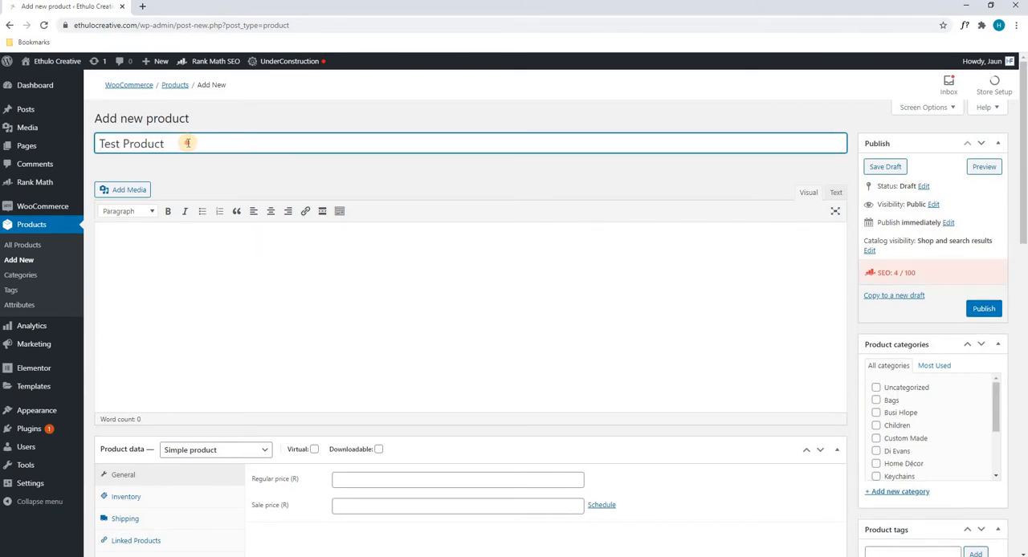
Step: Copy the product name and add it as the focus keyword "Test Product" in the Rank Math SEO section
left_click_drag(187, 143, 96, 144)
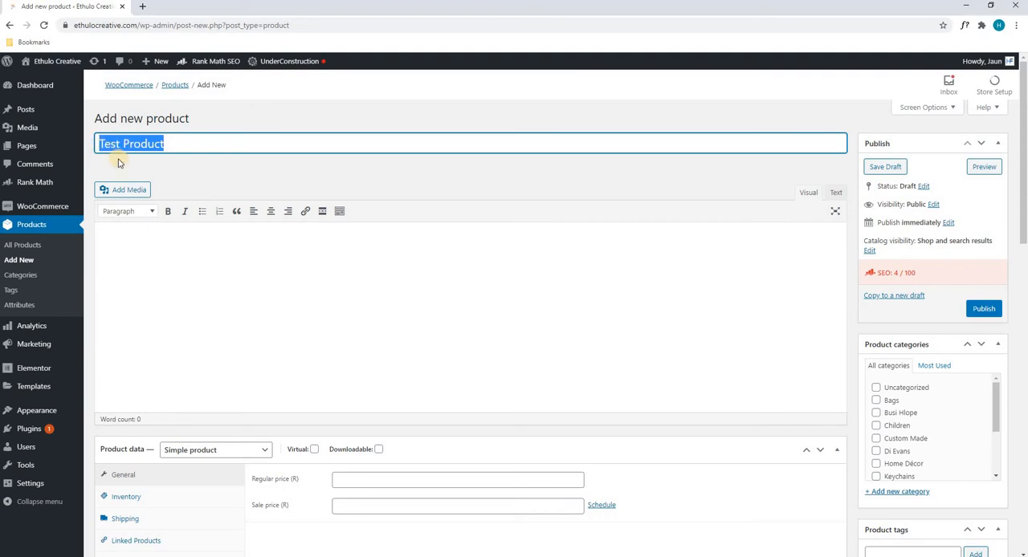
right_click(114, 140)
left_click(133, 185)
scroll(407, 202, "down", 1)
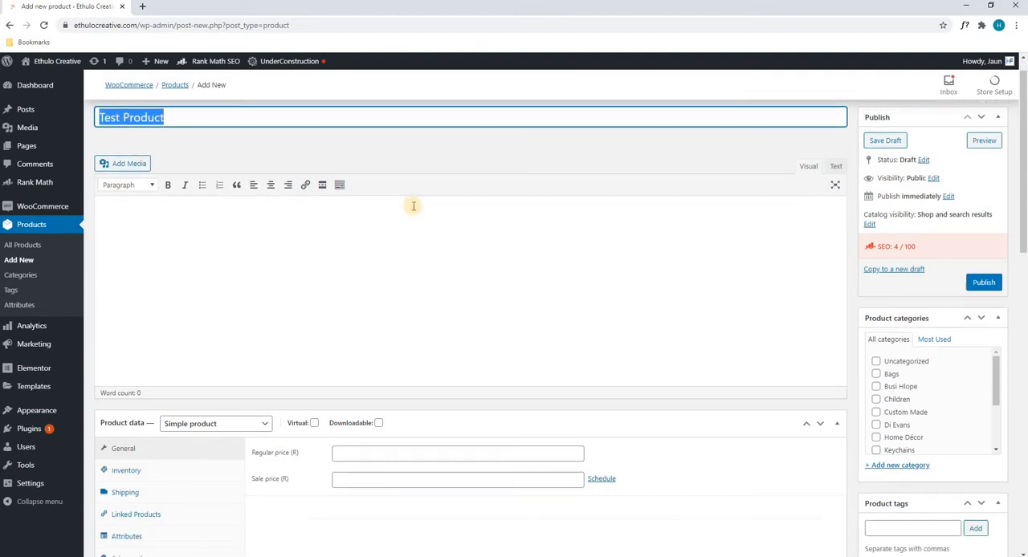
scroll(624, 185, "up", 1)
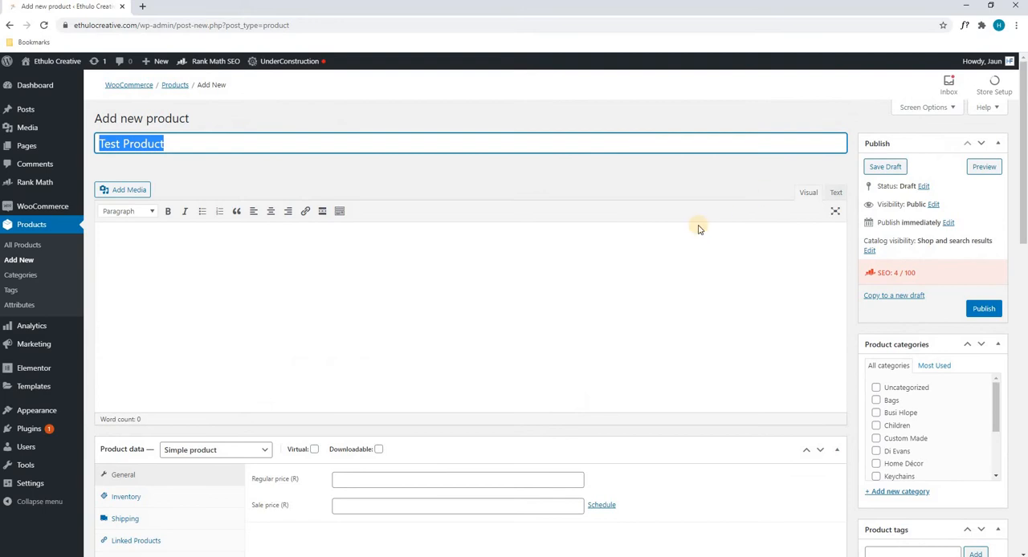
scroll(698, 230, "down", 10)
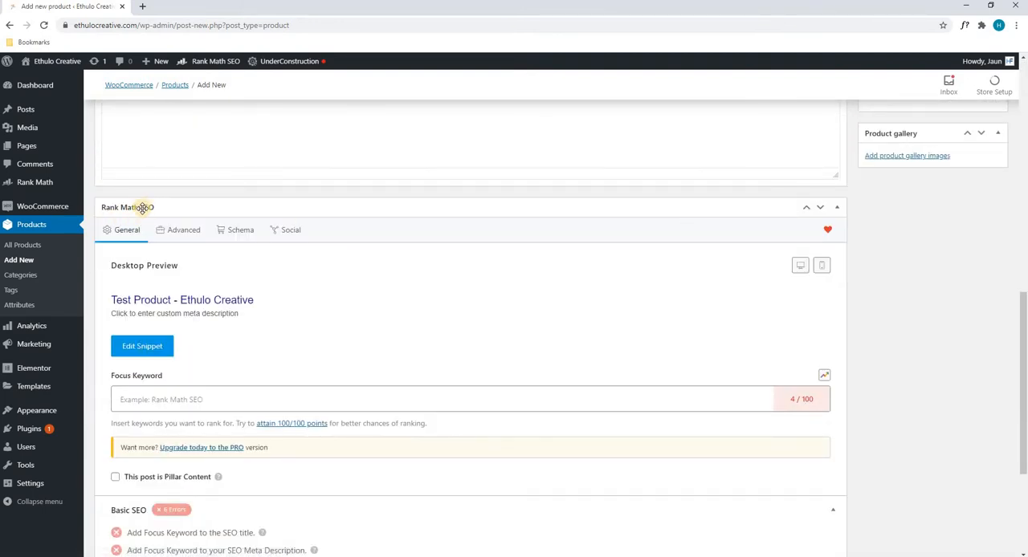
scroll(148, 208, "down", 1)
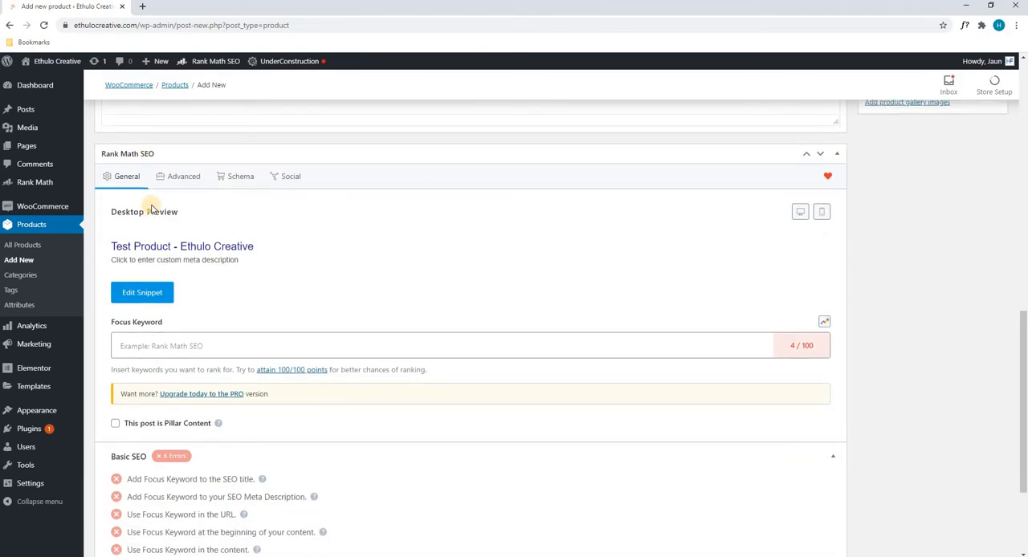
left_click(161, 344)
right_click(160, 346)
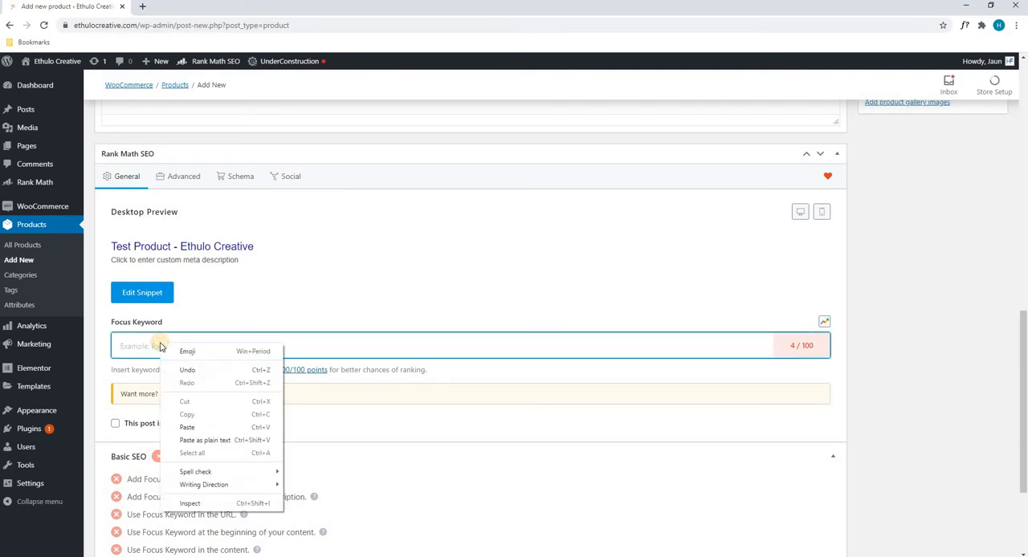
left_click(178, 427)
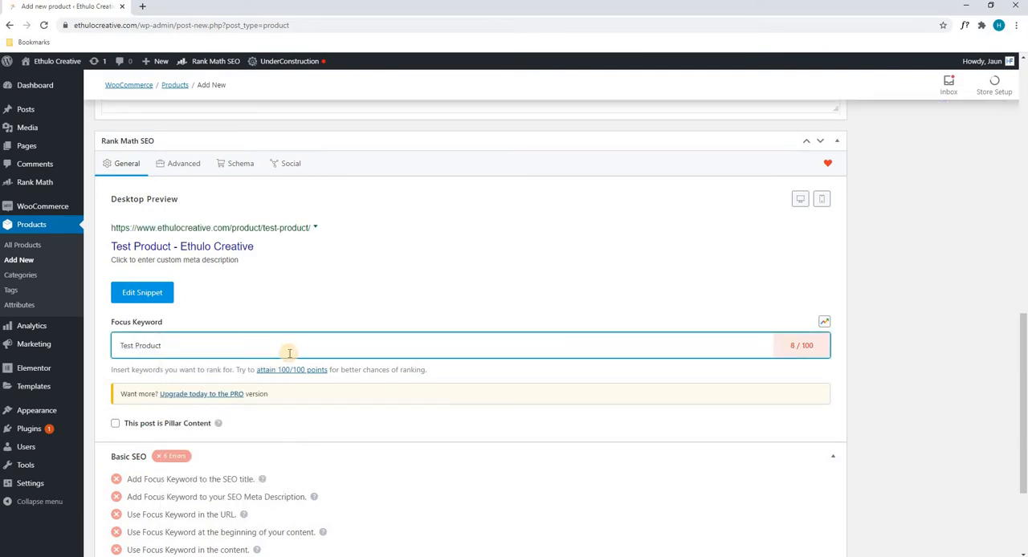
key("Return")
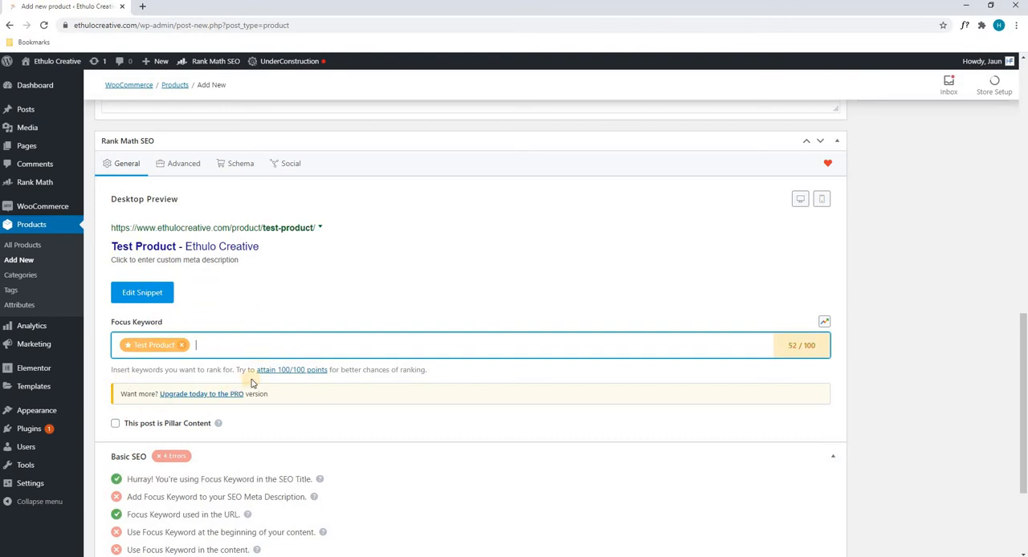
scroll(346, 353, "up", 3)
scroll(345, 354, "up", 8)
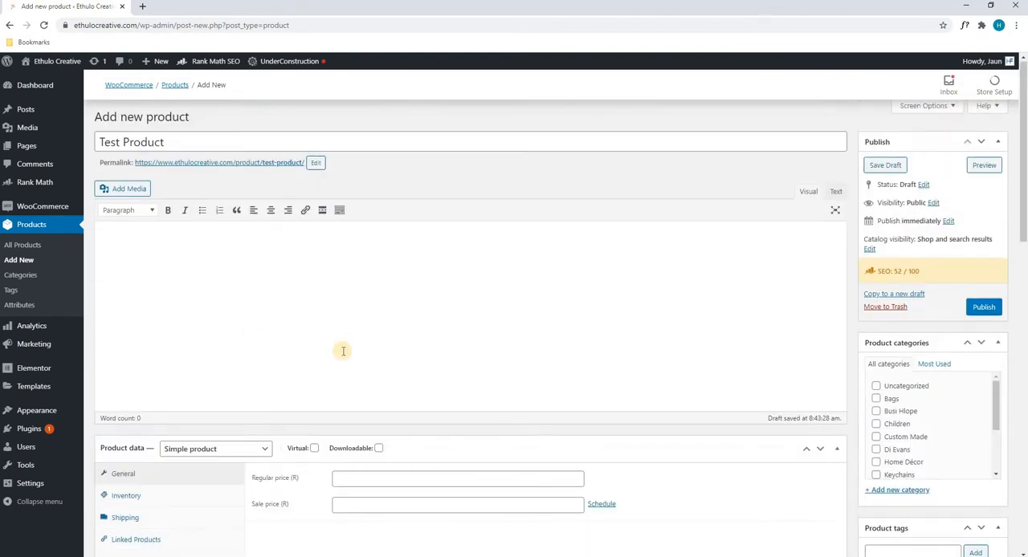
left_click(177, 146)
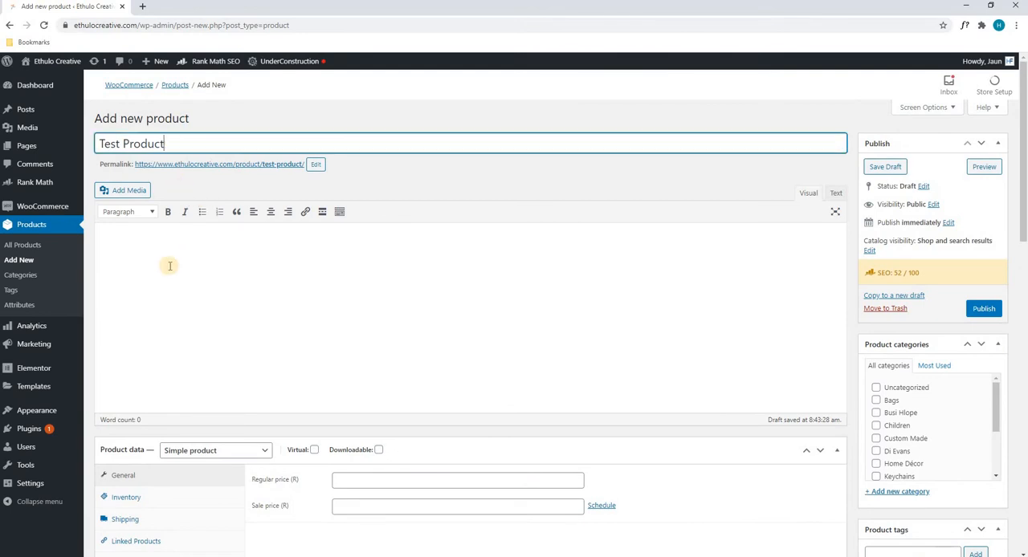
left_click(359, 238)
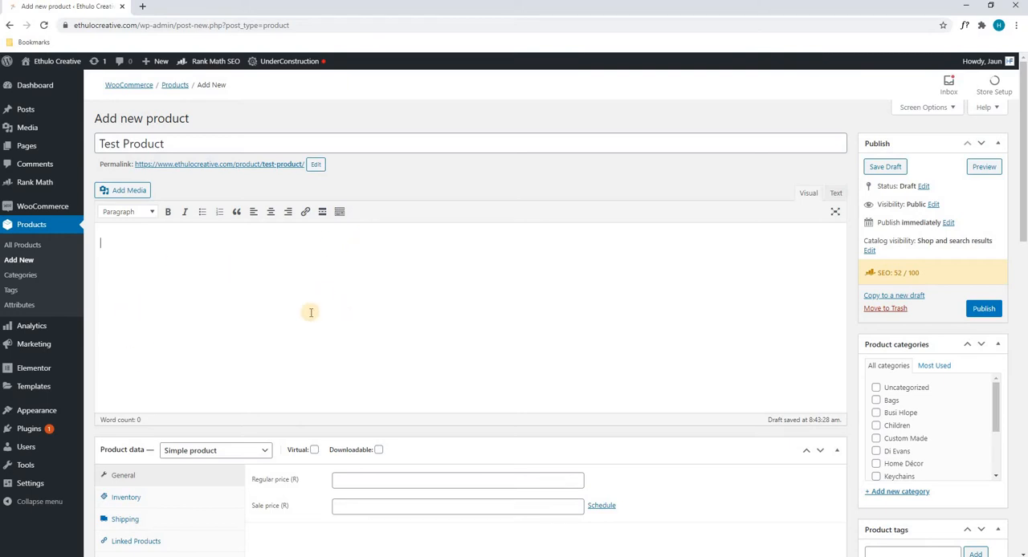
scroll(311, 312, "down", 5)
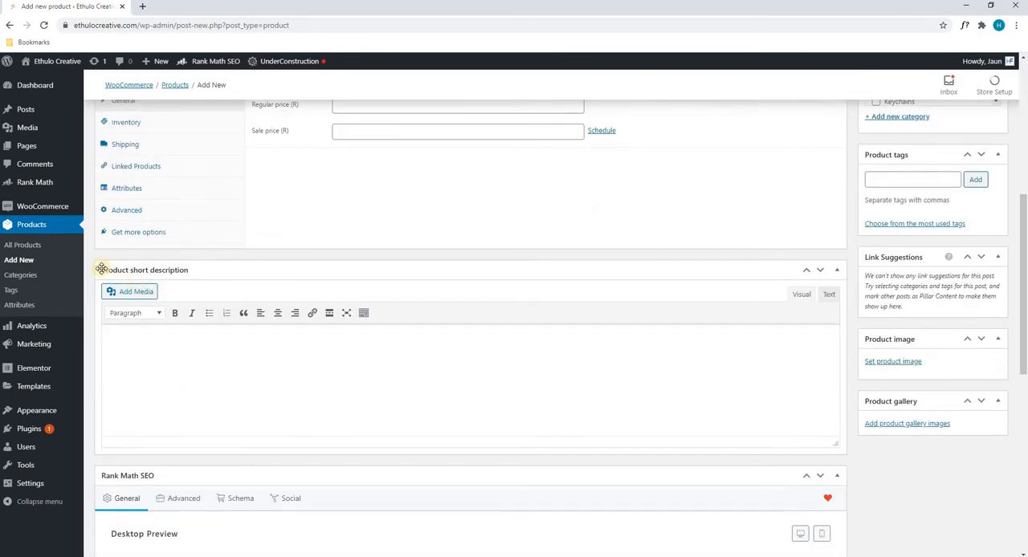
left_click(100, 268)
left_click(100, 269)
Step: Open the live store in a new tab and examine the short description on the Bucket Hat product page
middle_click(50, 62)
left_click(193, 9)
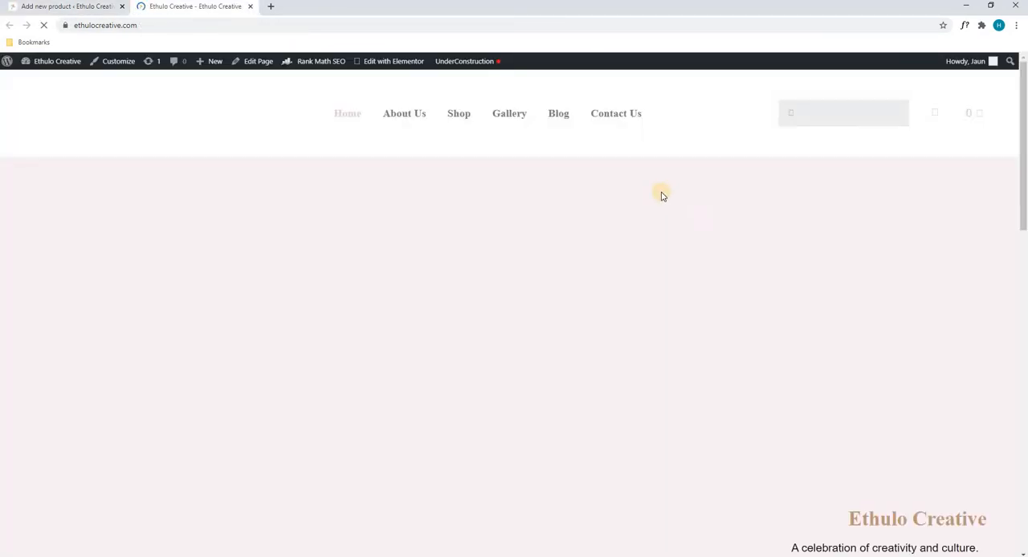
mouse_move(459, 114)
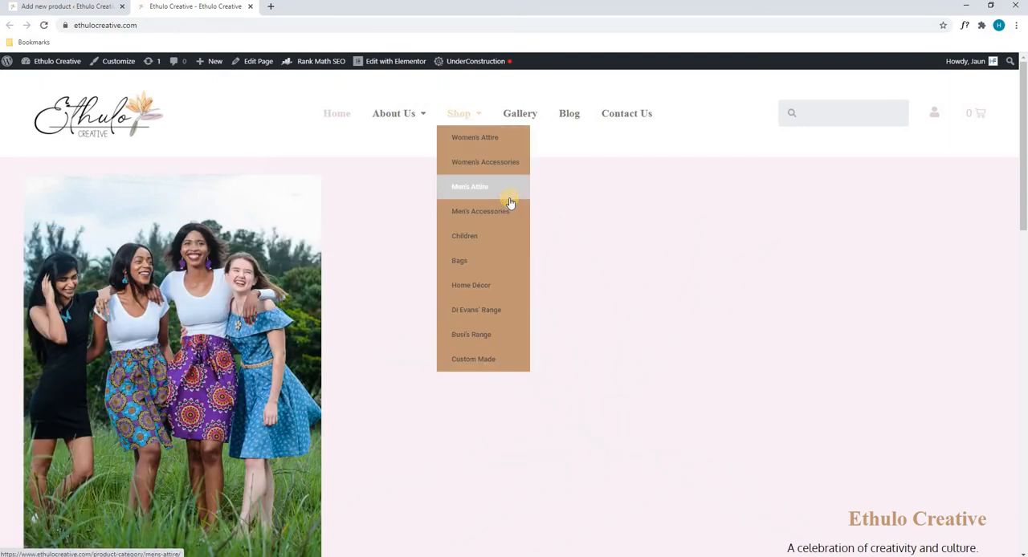
left_click(454, 111)
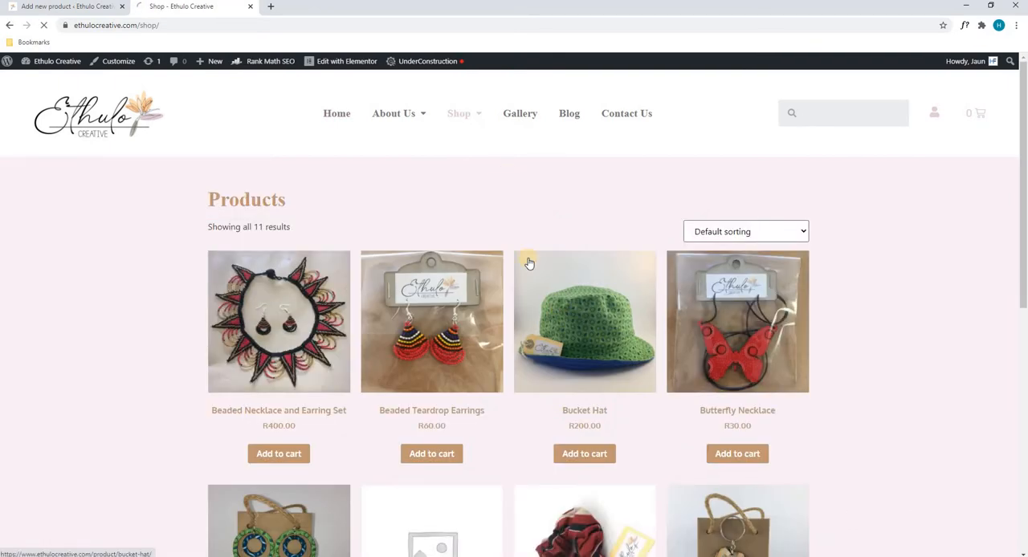
left_click(529, 264)
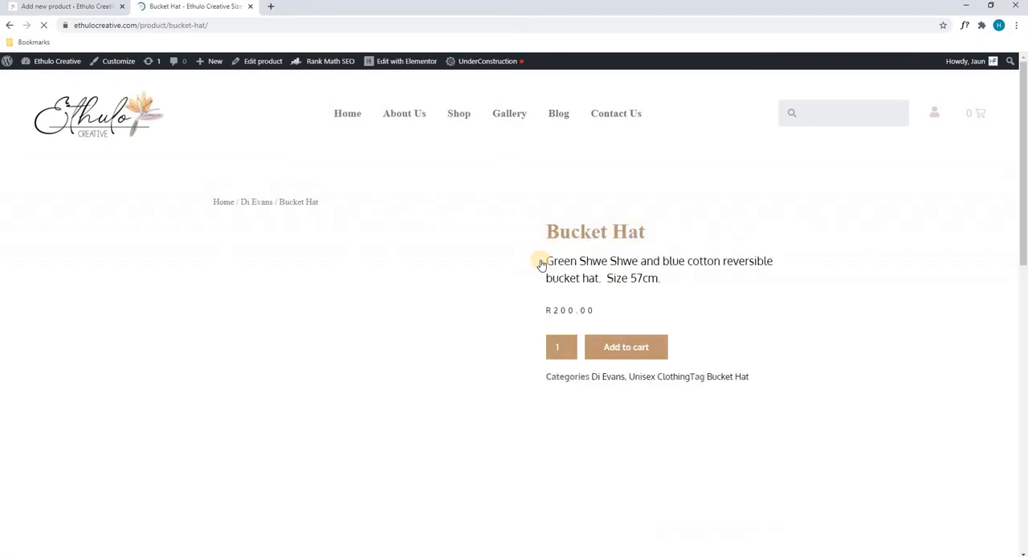
left_click_drag(547, 261, 665, 278)
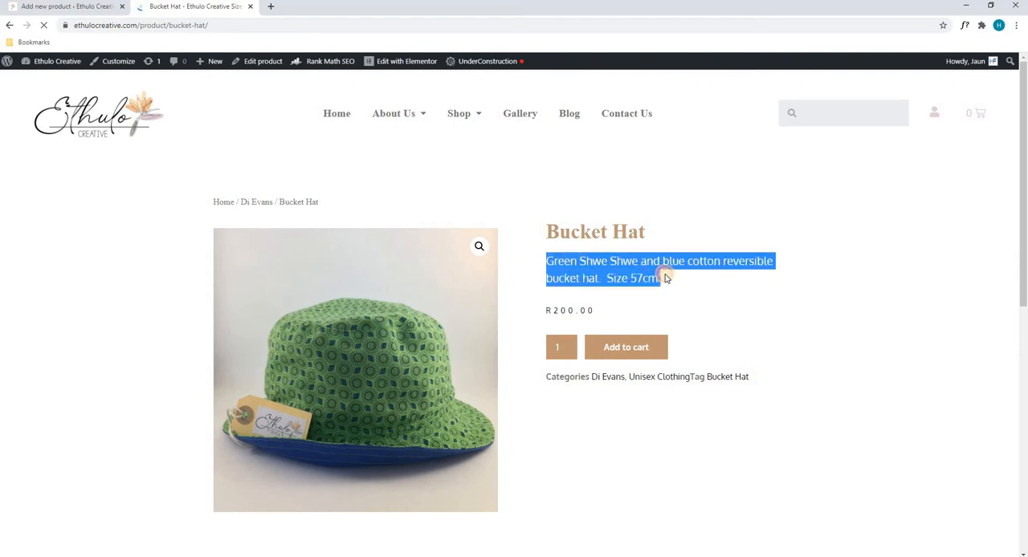
scroll(663, 277, "down", 1)
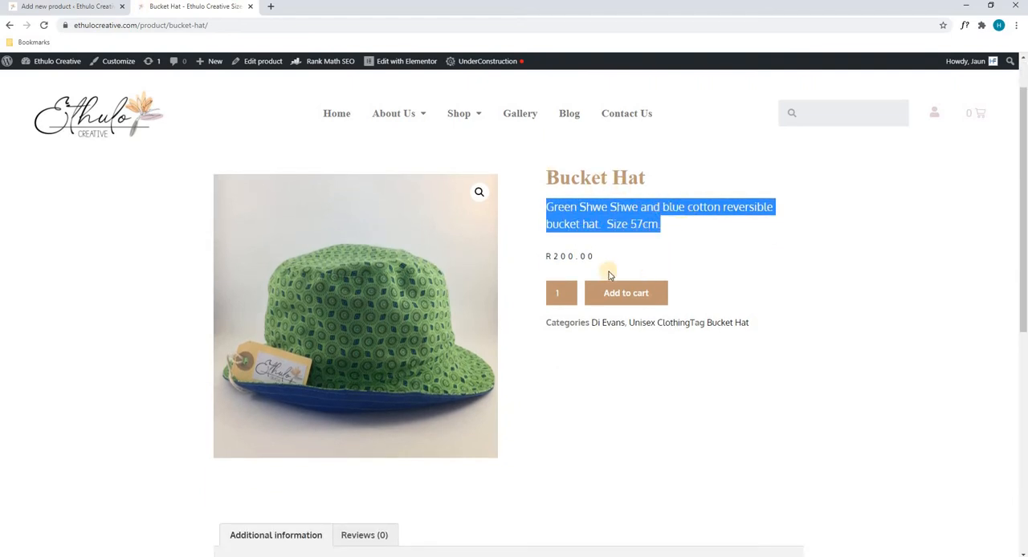
Step: Return to the new product's edit page and enter the short description "This is a nice description or notes of the product."
left_click(66, 8)
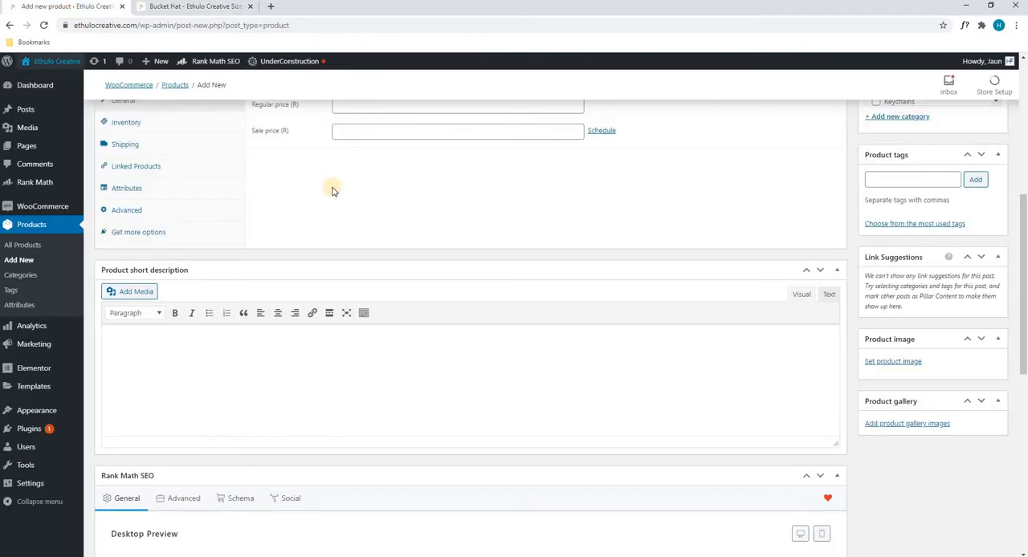
left_click(298, 356)
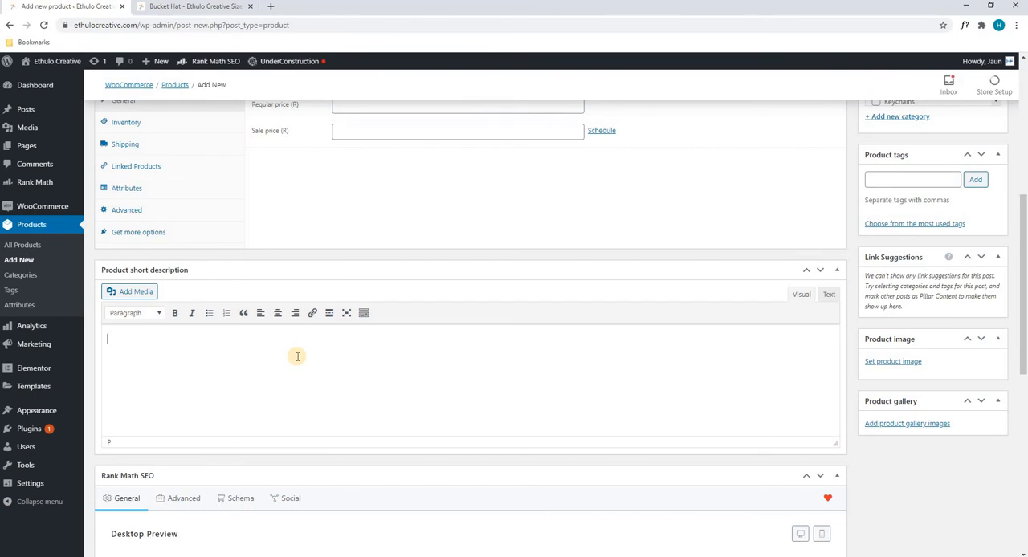
scroll(241, 270, "up", 4)
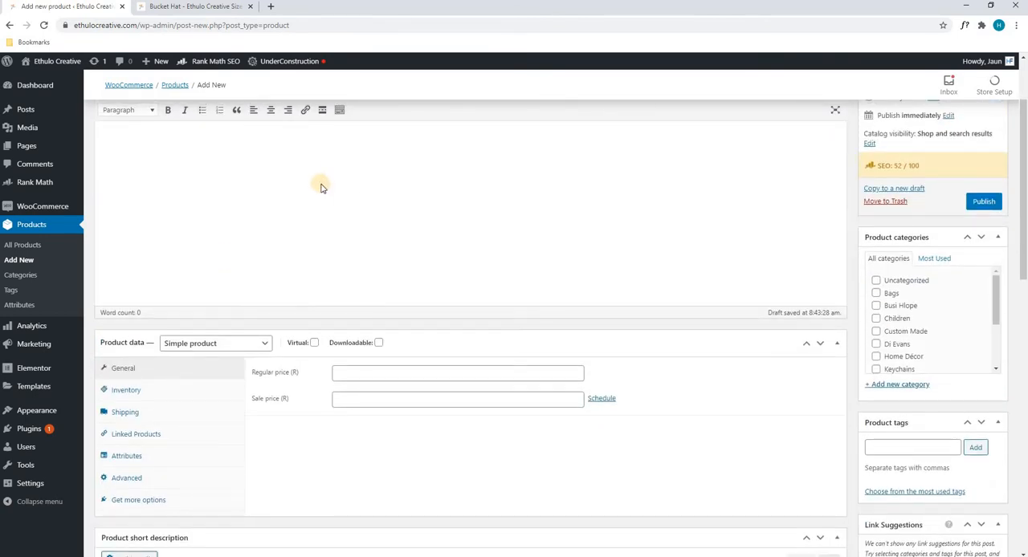
scroll(235, 310, "down", 4)
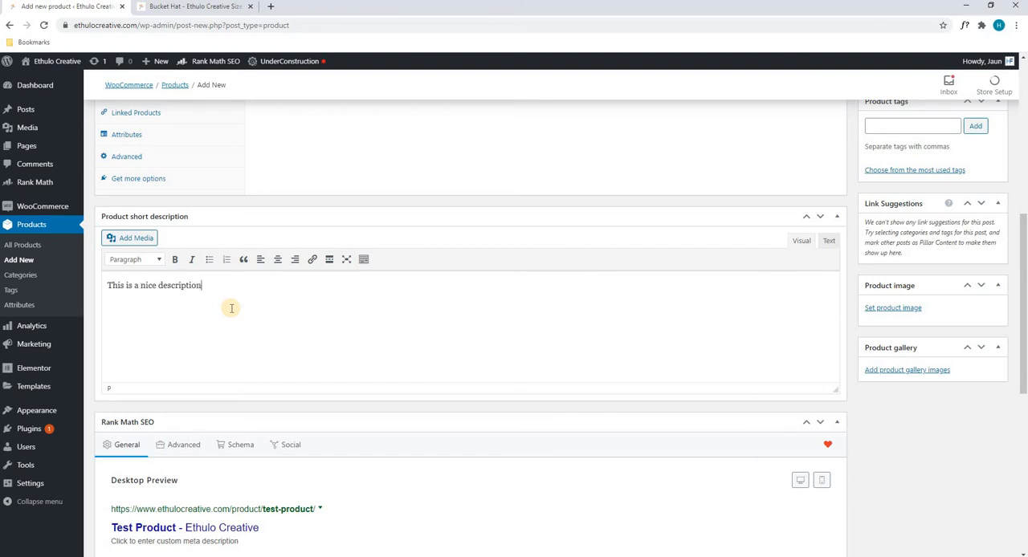
type("or notes of th")
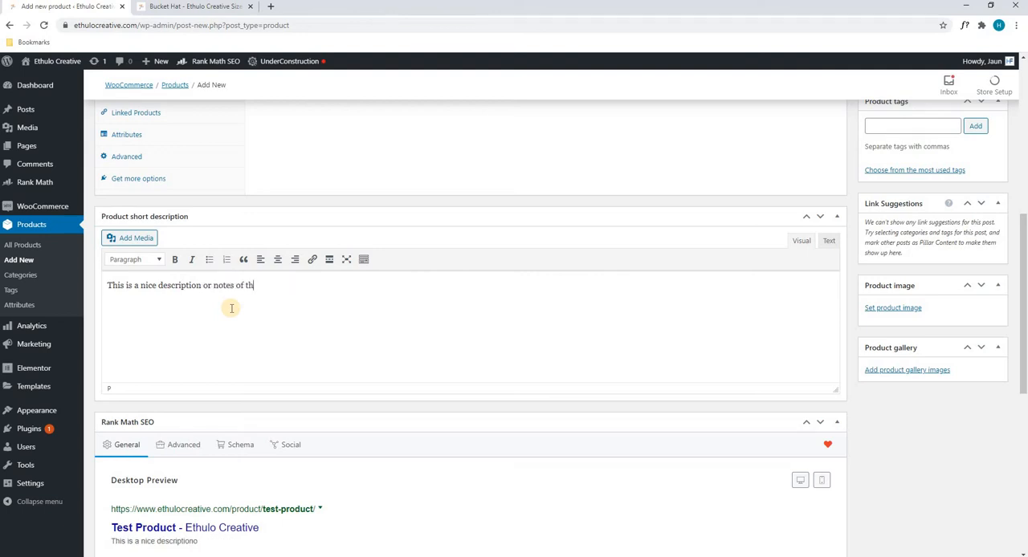
type("duct.")
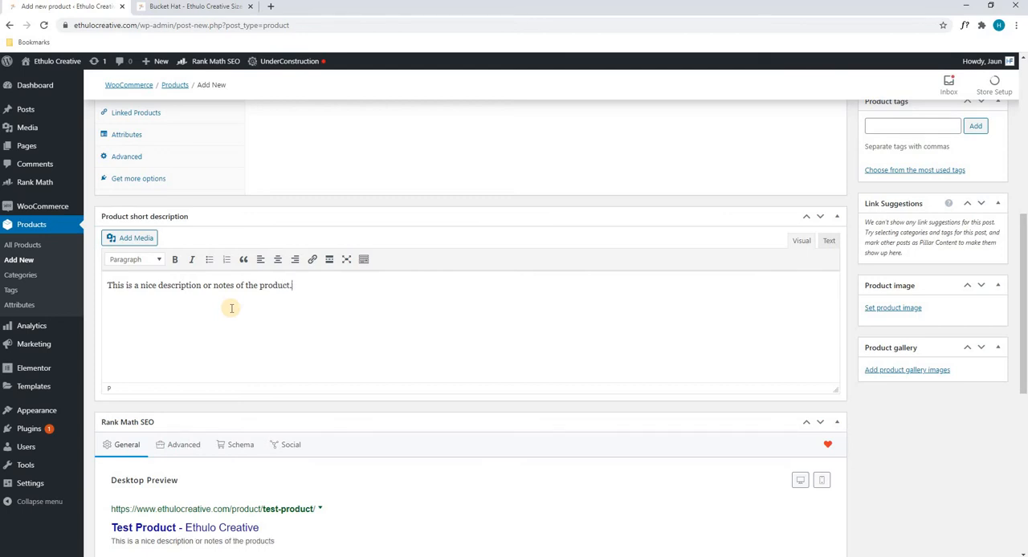
left_click(356, 305)
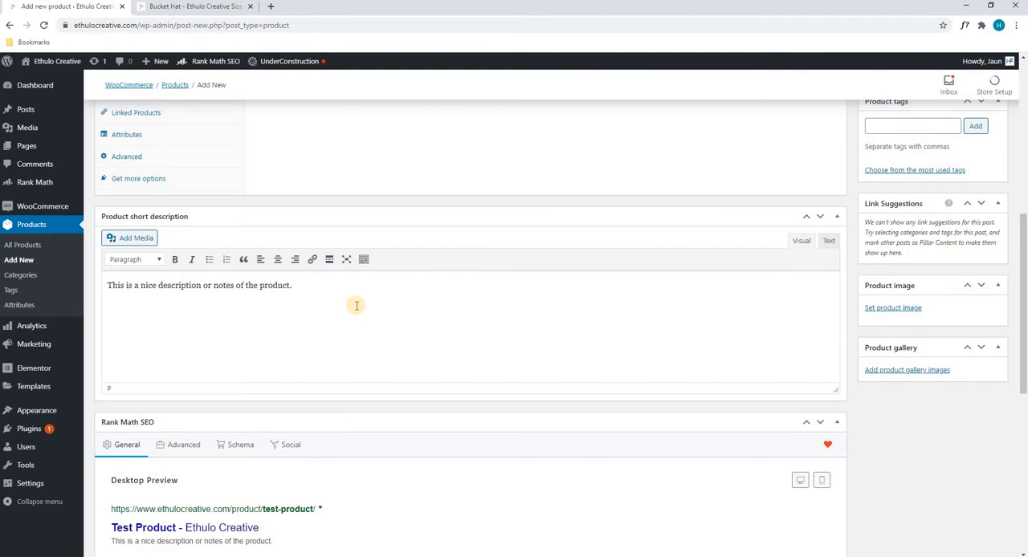
scroll(355, 310, "up", 6)
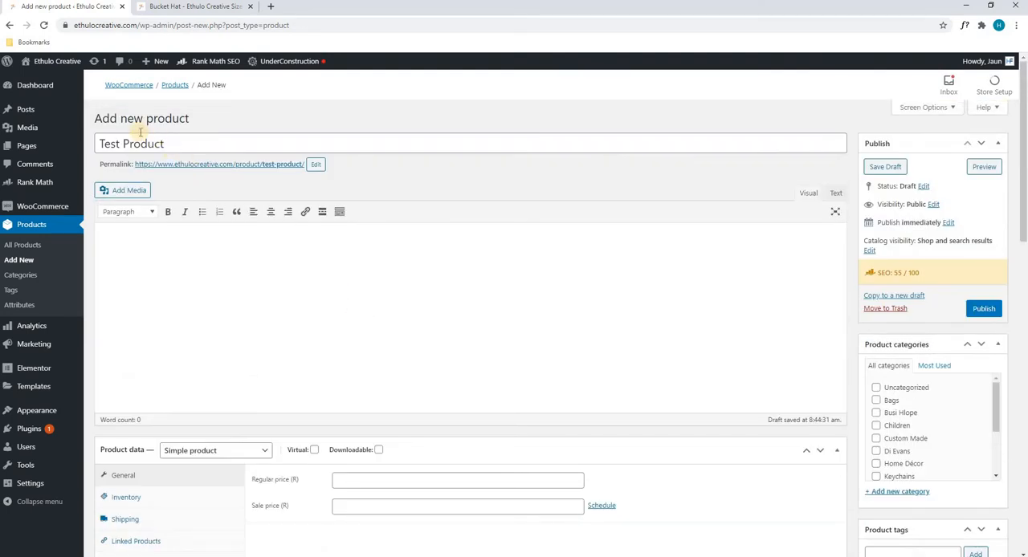
left_click_drag(98, 143, 187, 140)
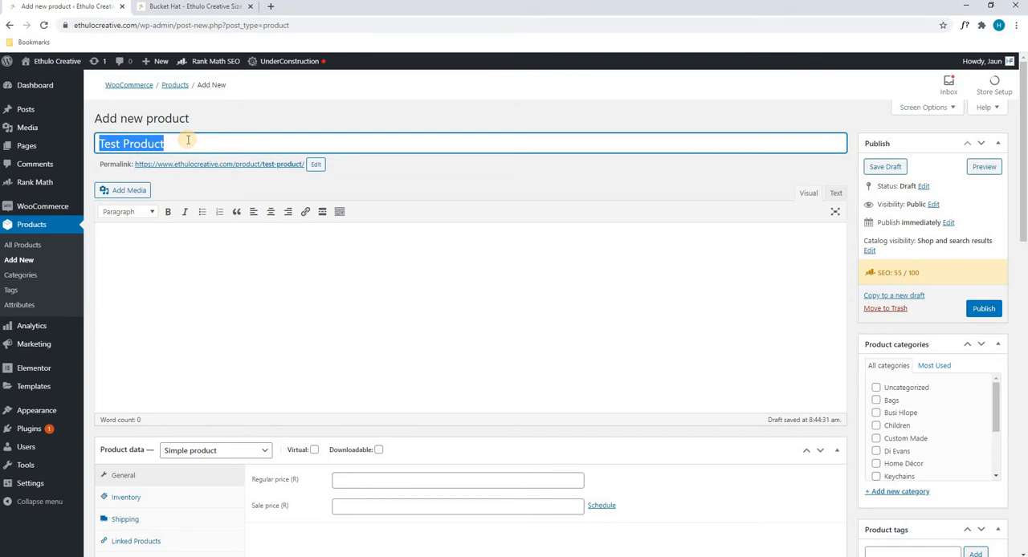
scroll(188, 140, "down", 5)
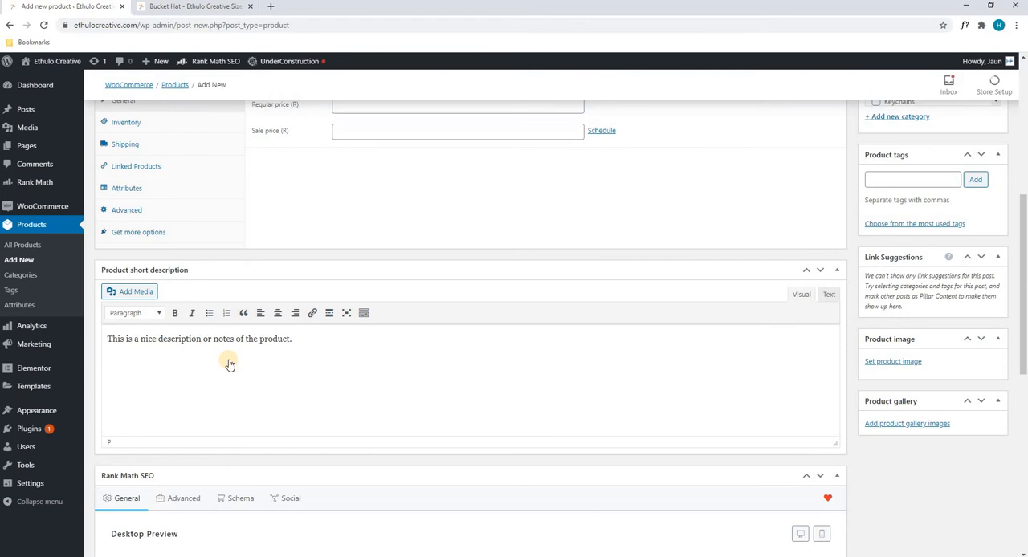
scroll(228, 360, "up", 3)
scroll(227, 360, "up", 2)
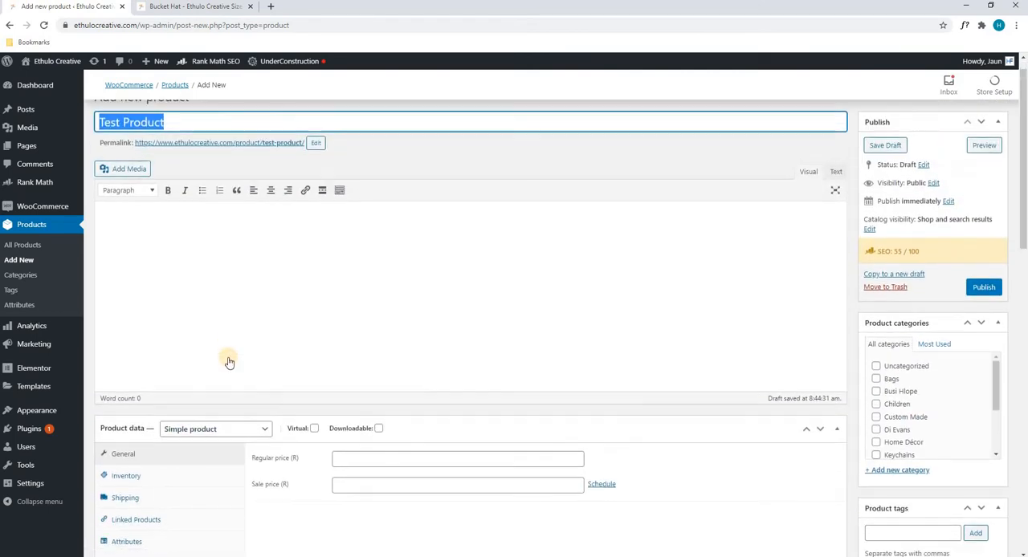
scroll(230, 294, "down", 3)
scroll(142, 290, "down", 1)
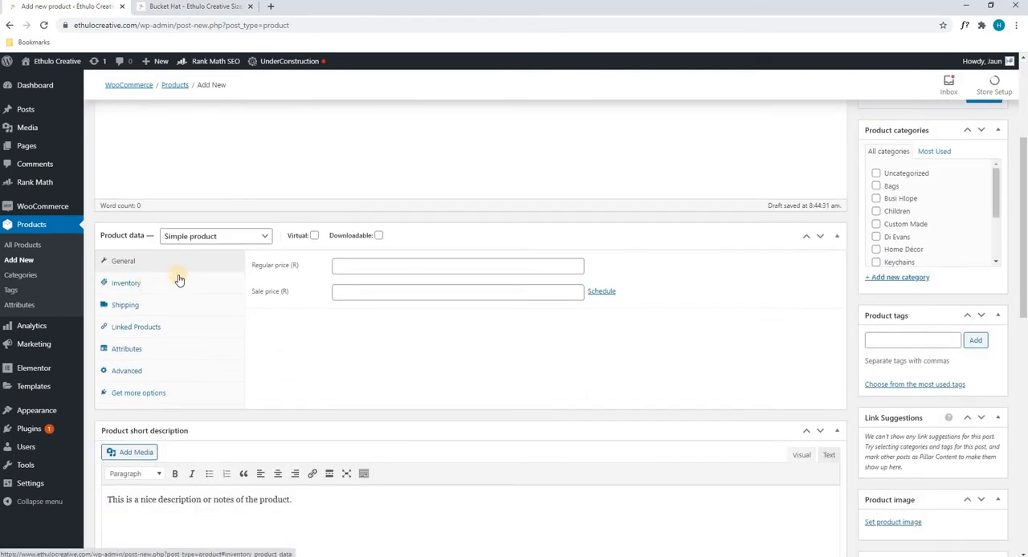
Step: Set the product's regular price to 100 and its sale price to 90
left_click(378, 268)
type("100")
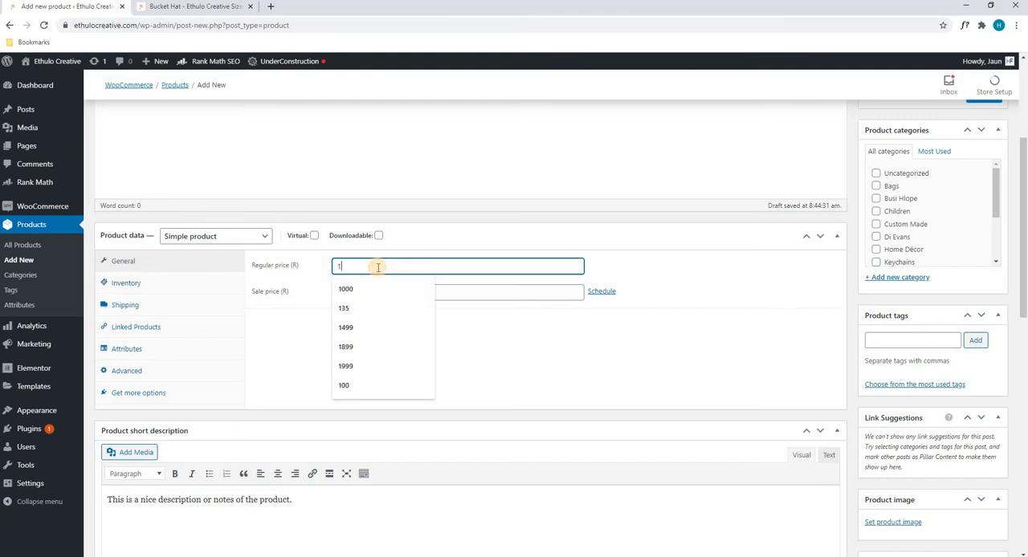
left_click(293, 343)
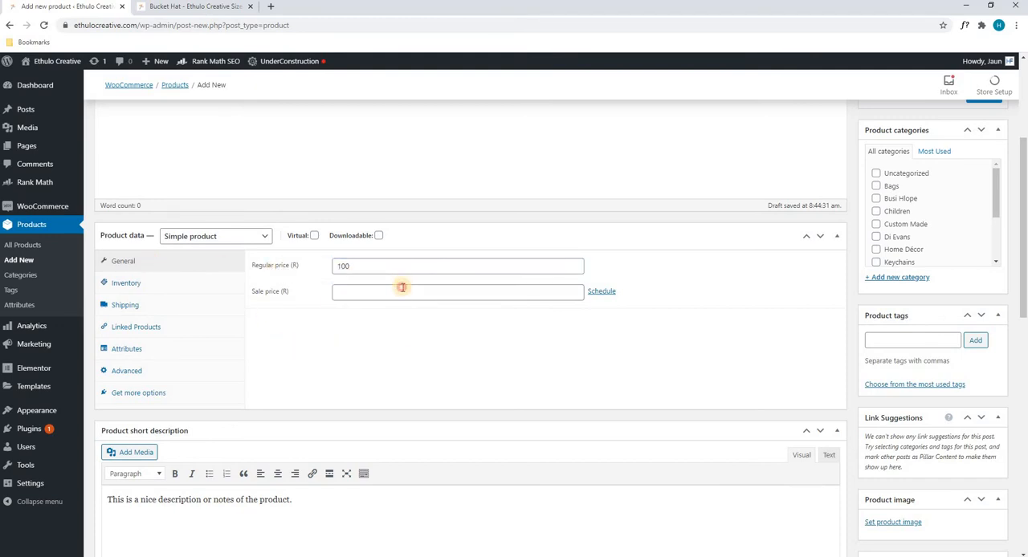
left_click(402, 291)
type("90")
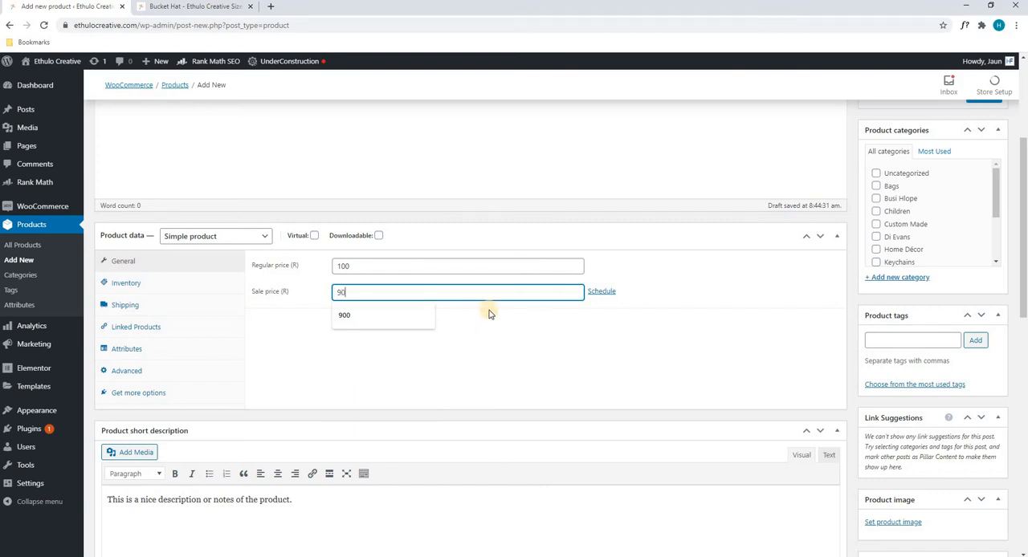
Step: Examine the product data's inventory, shipping, linked products, attributes, advanced and extension options, and return to the general price settings
left_click(134, 284)
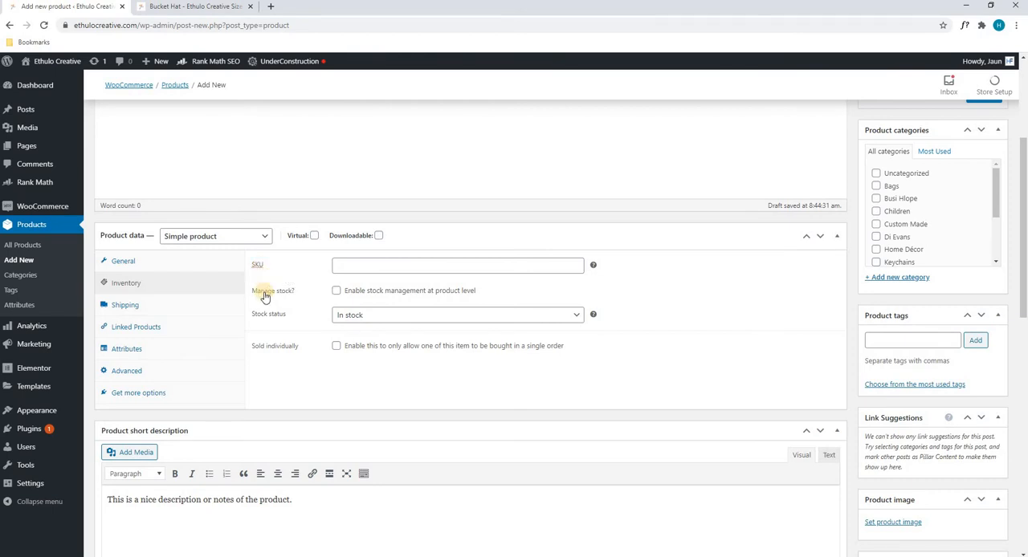
left_click(371, 316)
left_click(255, 355)
left_click(127, 306)
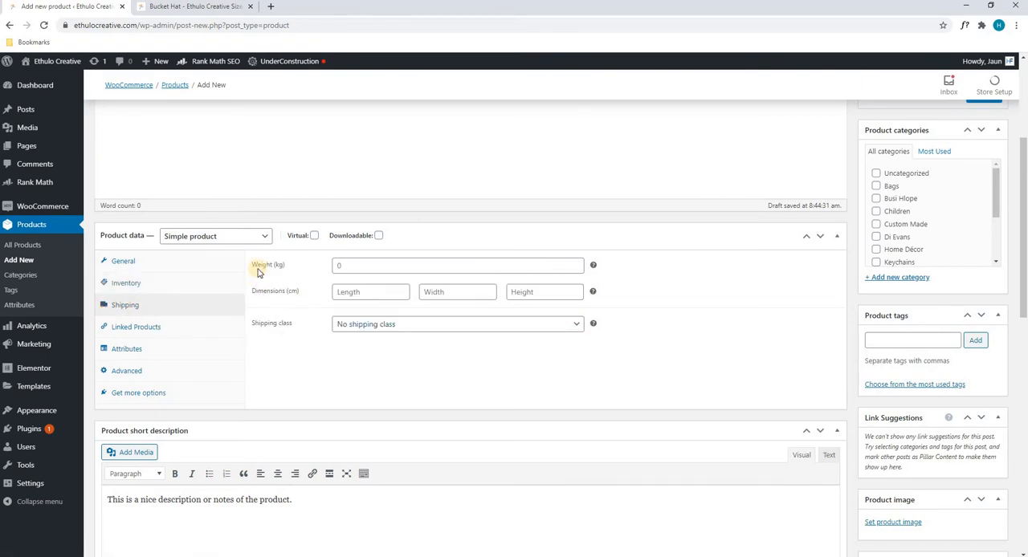
left_click(455, 325)
left_click(284, 384)
left_click(113, 331)
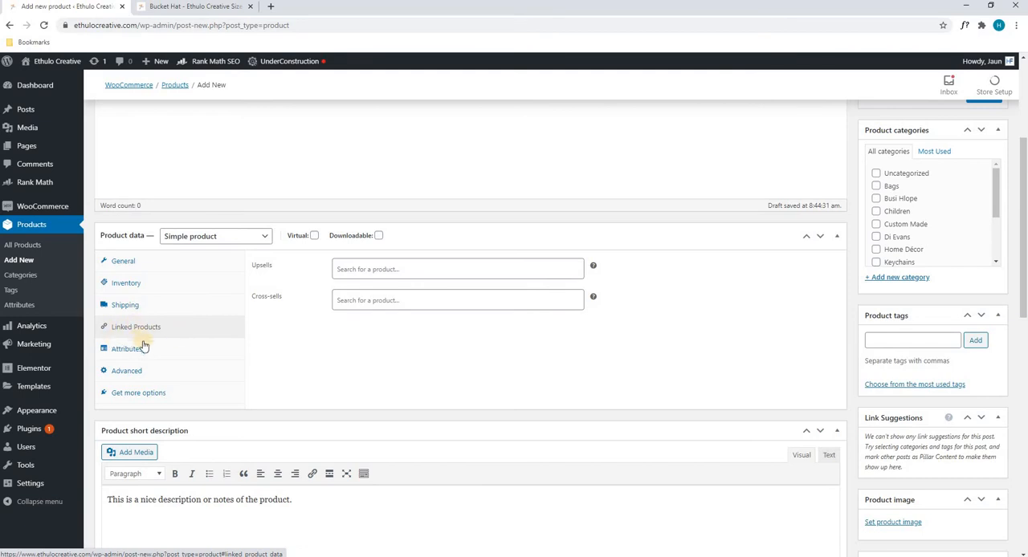
left_click(127, 353)
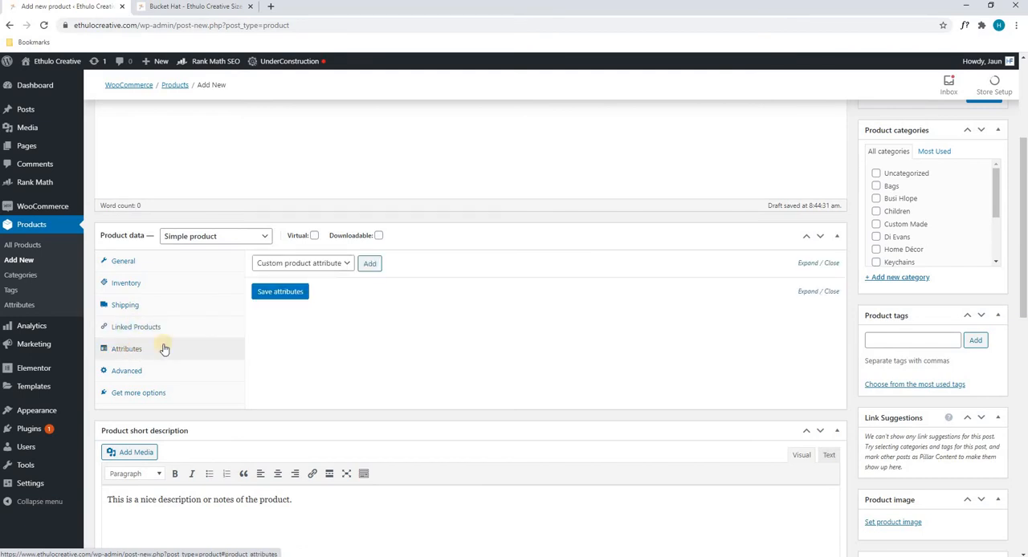
left_click(131, 374)
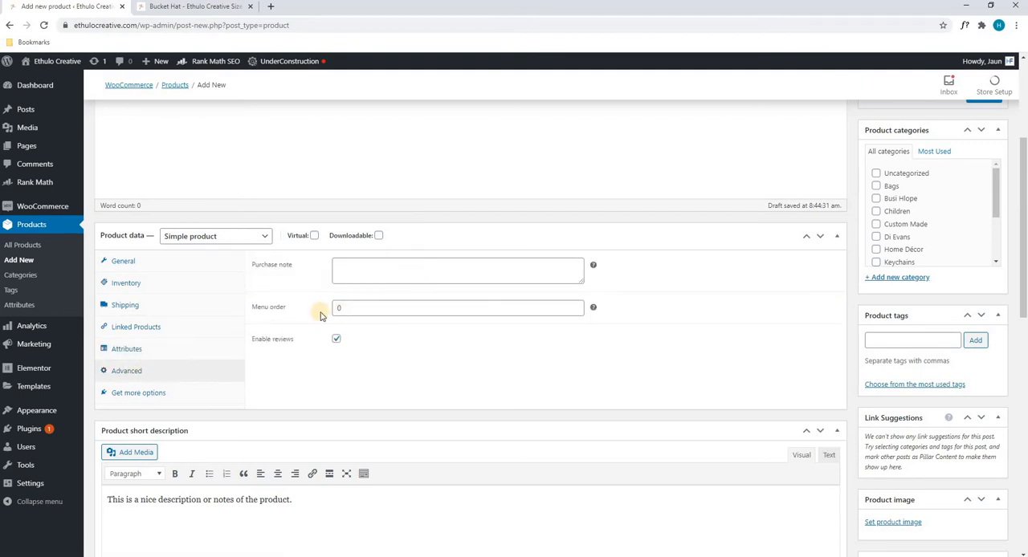
left_click(144, 393)
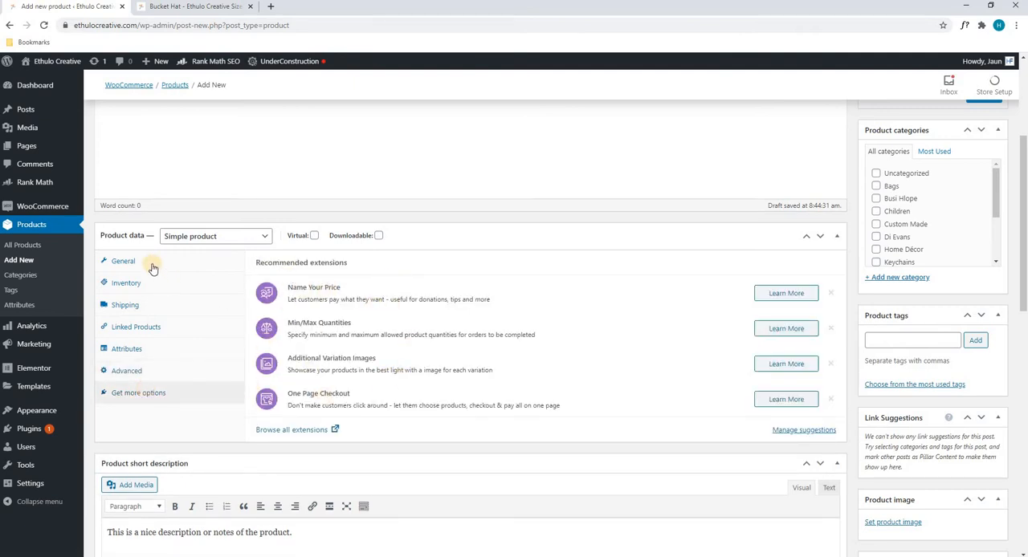
left_click(210, 268)
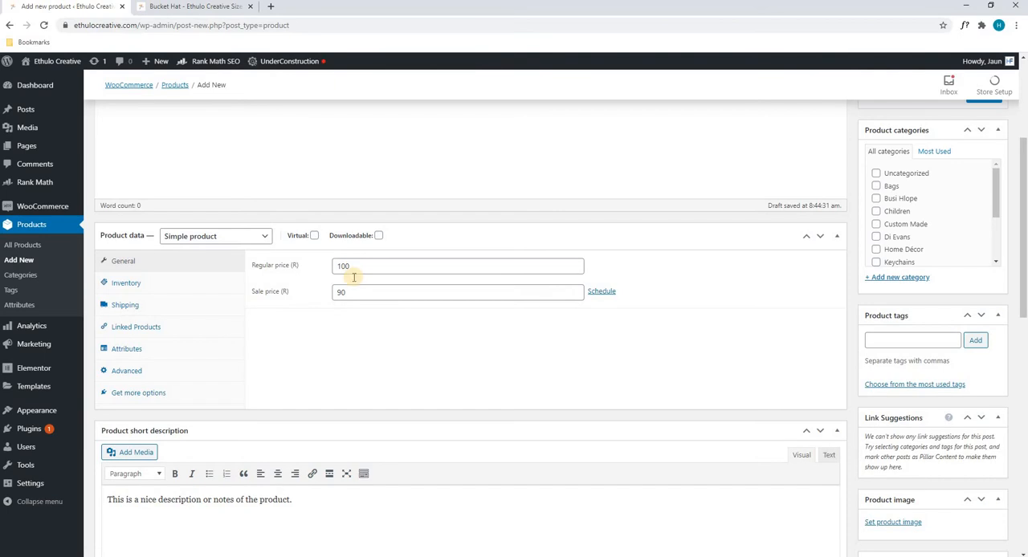
Step: Add "Ethulo Creative" as a second focus keyword in the Rank Math SEO section
scroll(351, 276, "down", 2)
scroll(353, 277, "down", 2)
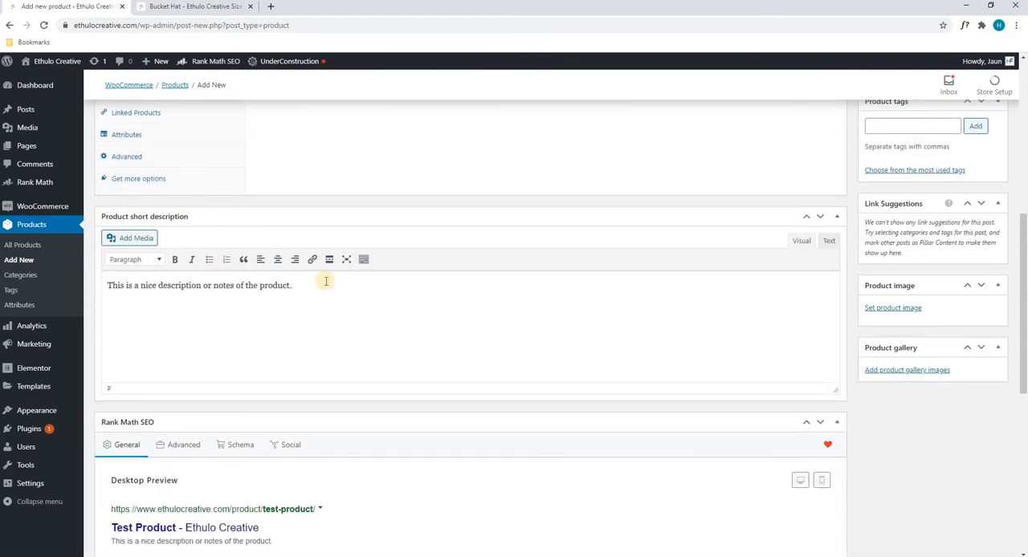
scroll(326, 281, "down", 4)
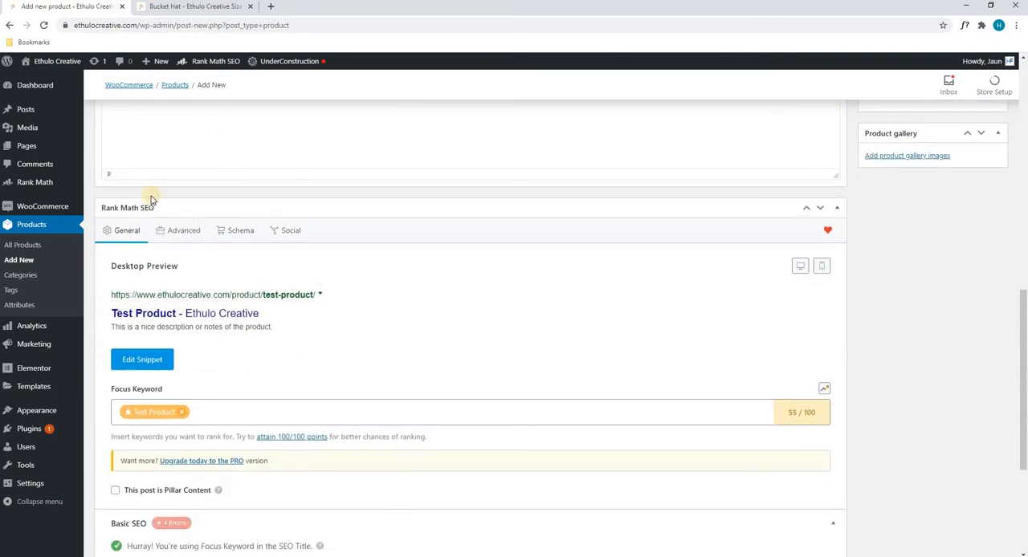
scroll(185, 206, "down", 3)
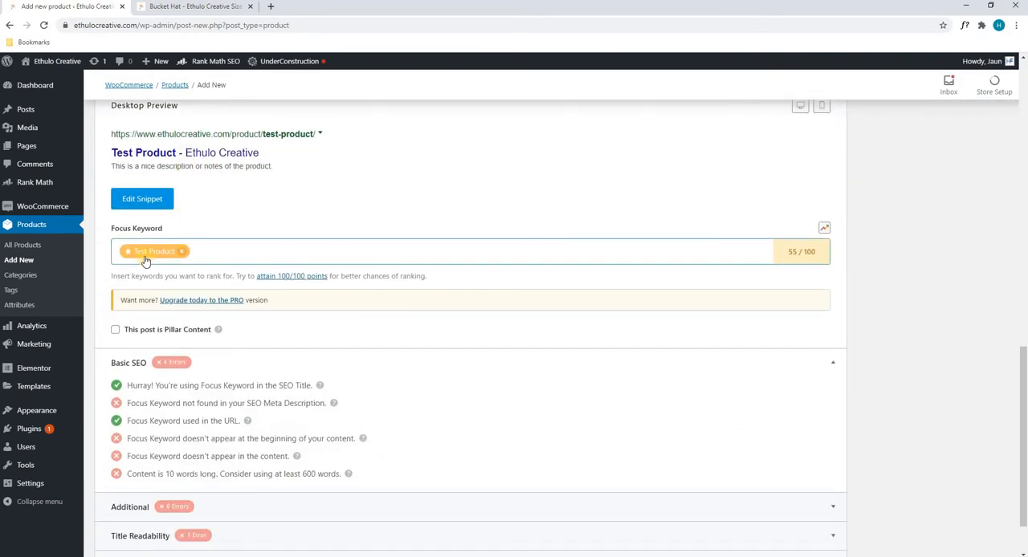
left_click(207, 253)
scroll(209, 257, "up", 4)
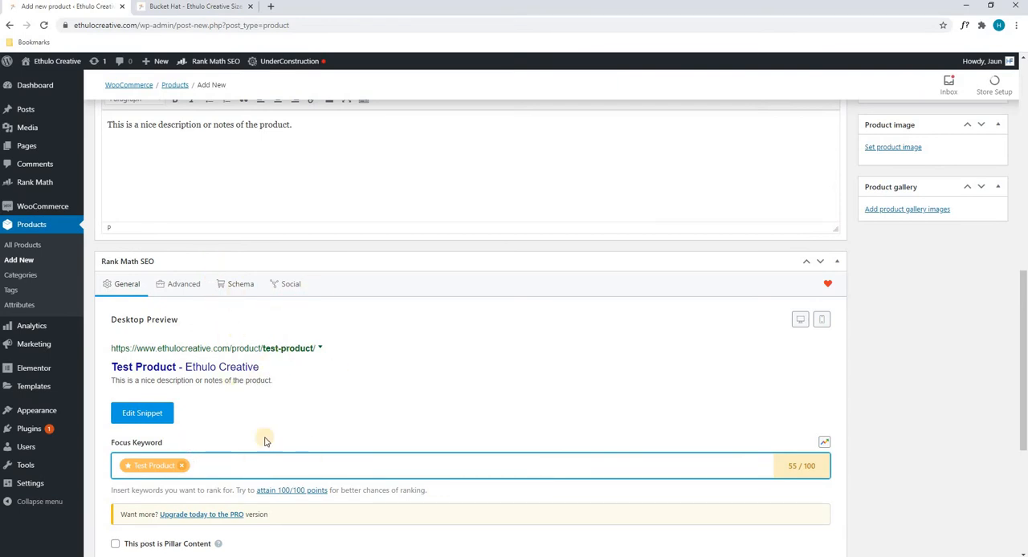
left_click(260, 464)
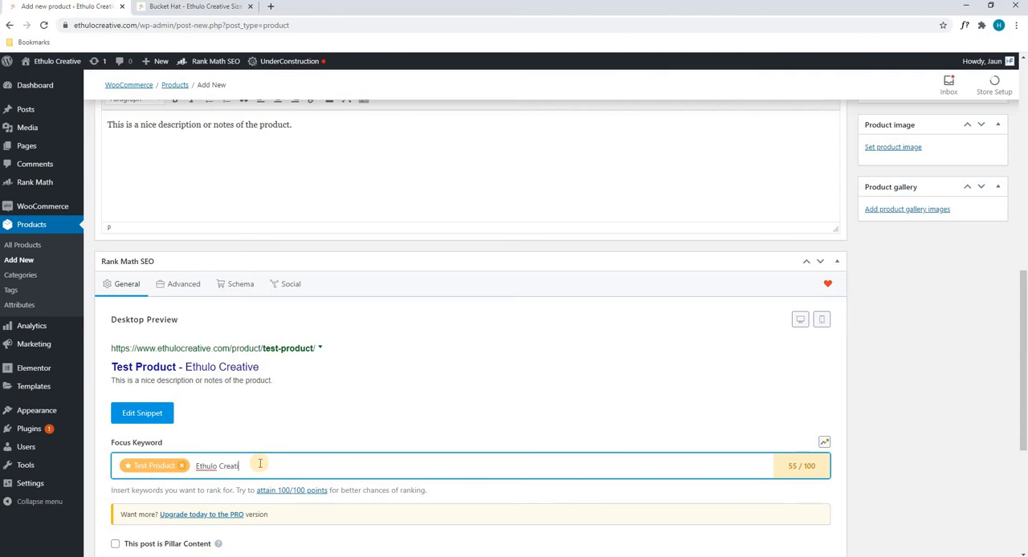
type("Creative")
key("Return")
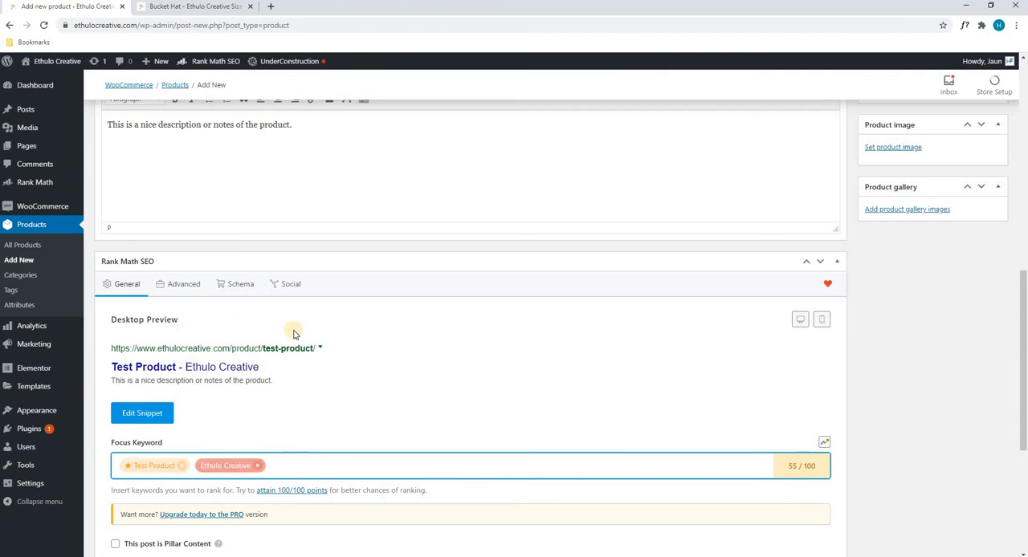
Step: Compare the Basic SEO and Additional checks for the focus keywords "Test Product" and "Ethulo Creative", including the meta description check
scroll(333, 311, "down", 2)
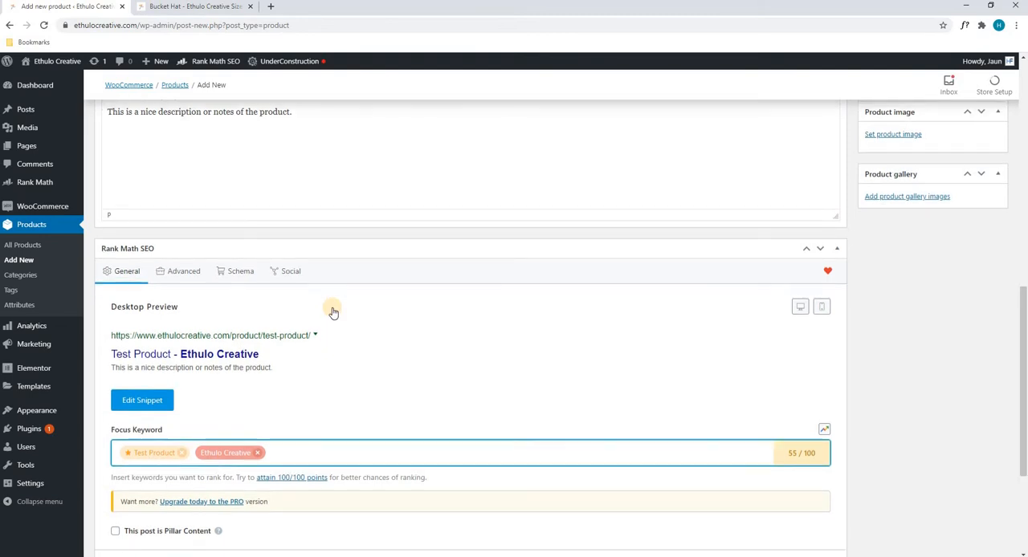
left_click_drag(111, 283, 234, 279)
left_click(235, 282)
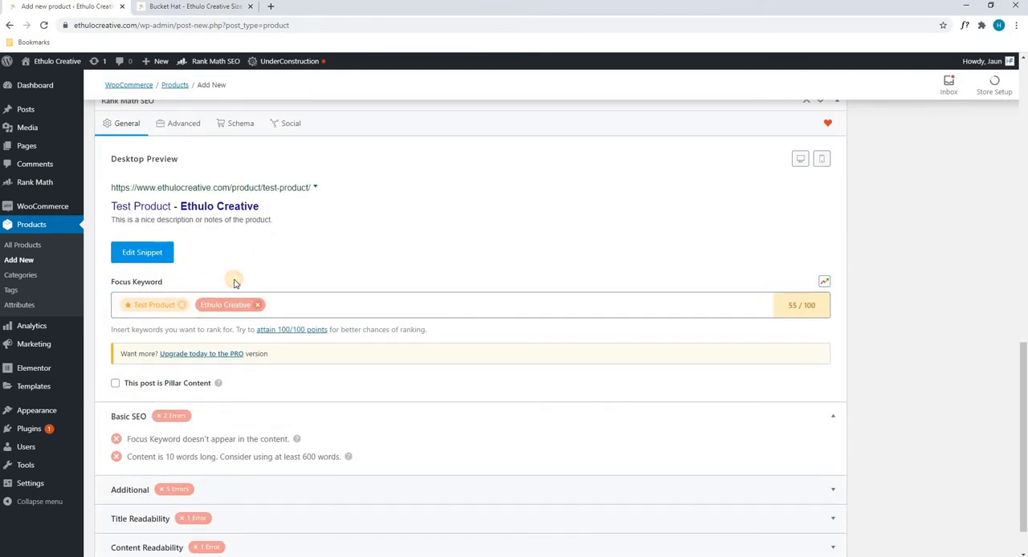
left_click(624, 298)
left_click(153, 305)
scroll(400, 256, "down", 2)
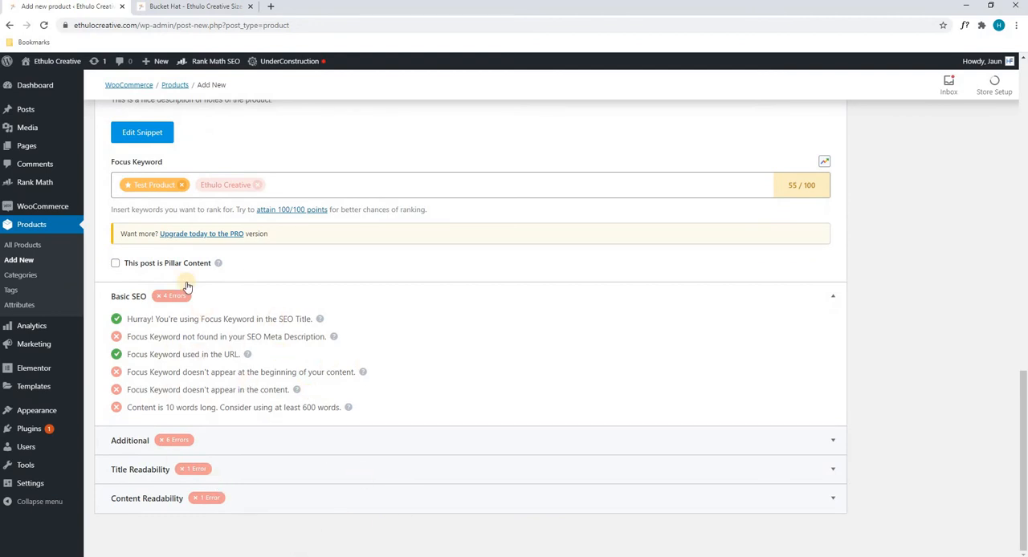
left_click(212, 186)
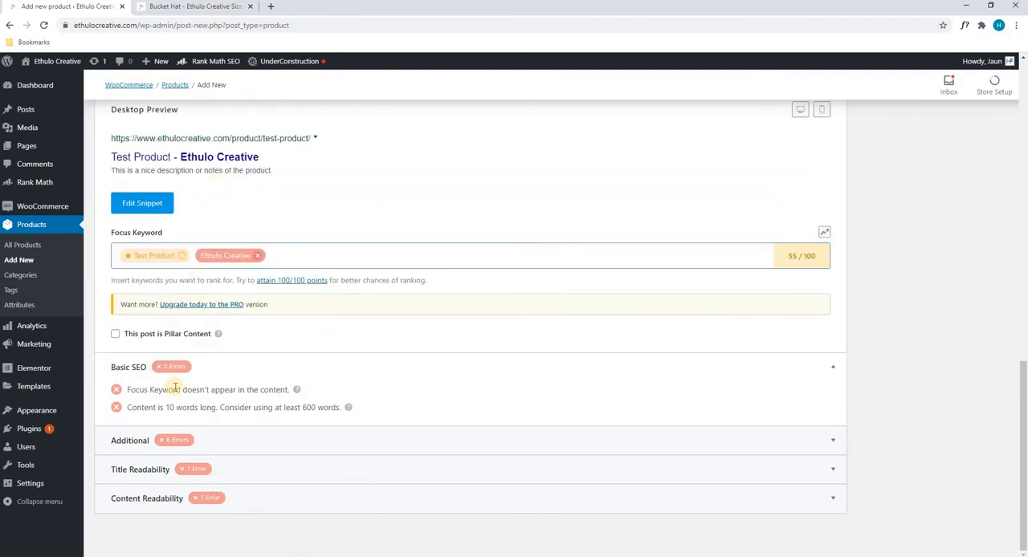
left_click(223, 443)
scroll(185, 306, "down", 1)
left_click(153, 186)
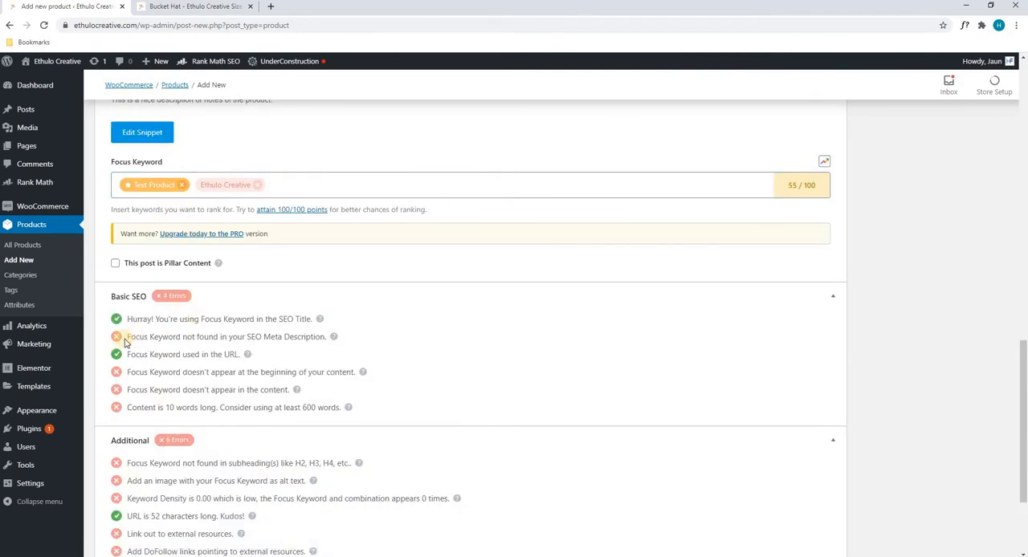
left_click_drag(129, 337, 304, 337)
Step: Edit the search snippet and set its meta description to "Test Product from Ethulo Creative"
scroll(229, 324, "up", 2)
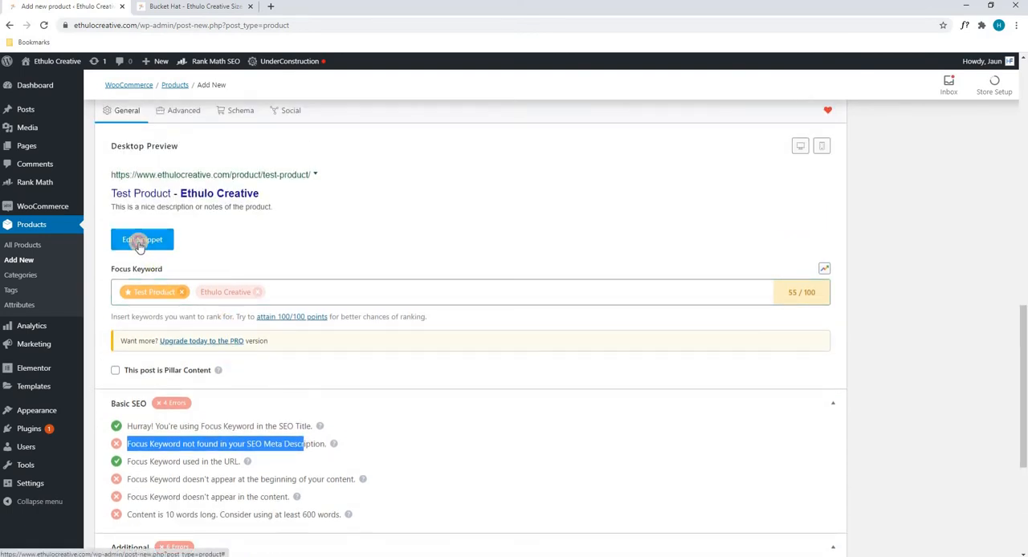
left_click(139, 242)
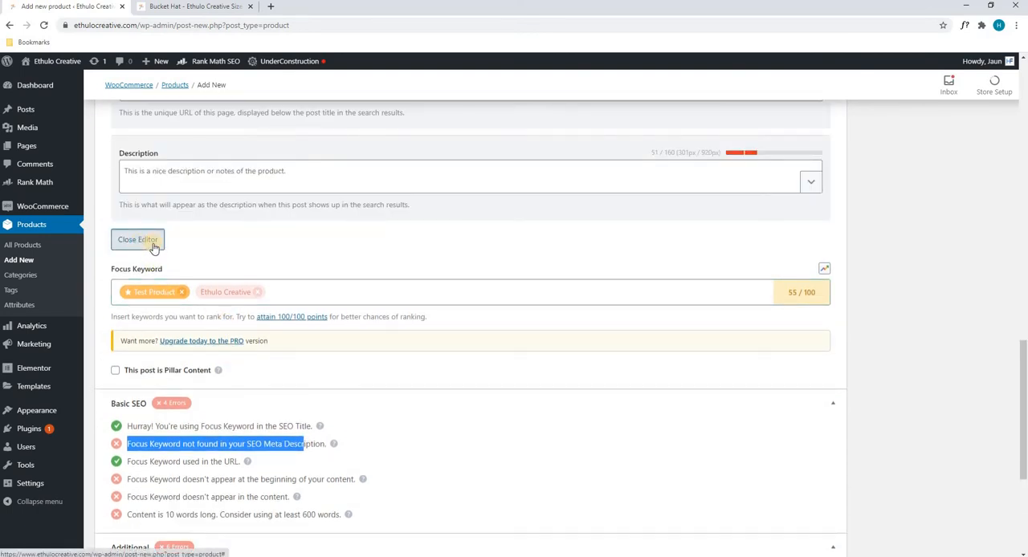
scroll(150, 197, "up", 2)
left_click(159, 278)
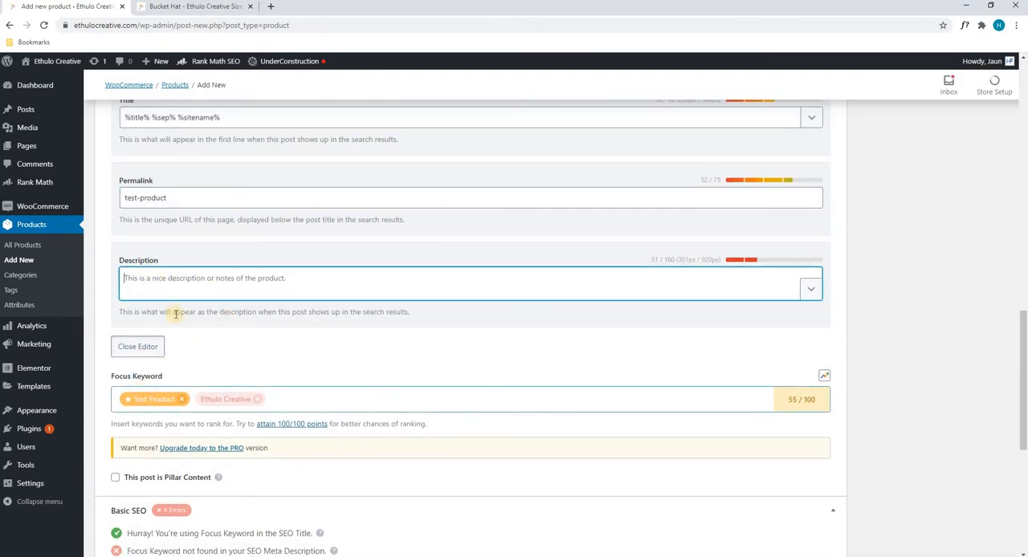
type("Te")
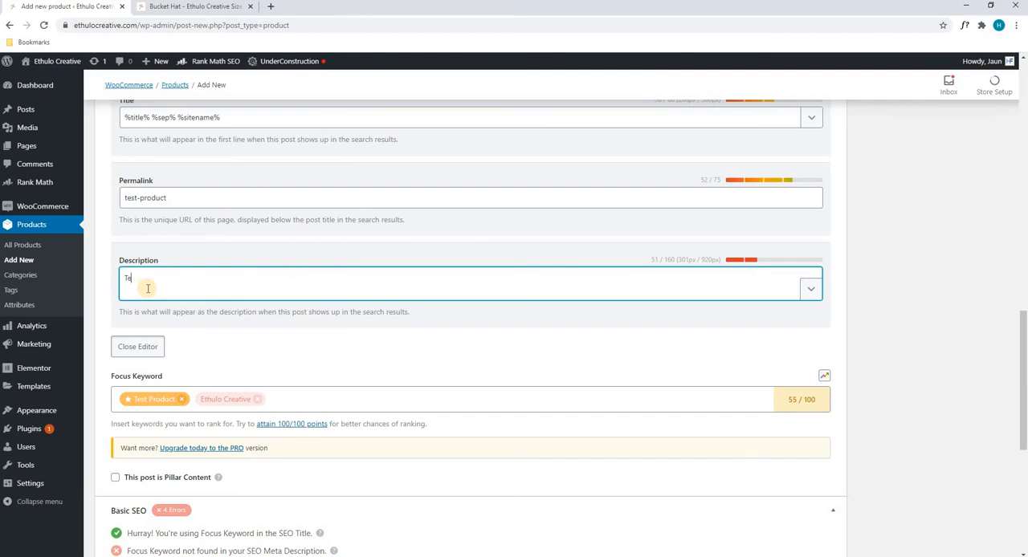
type("st Product from Ethulo Creative")
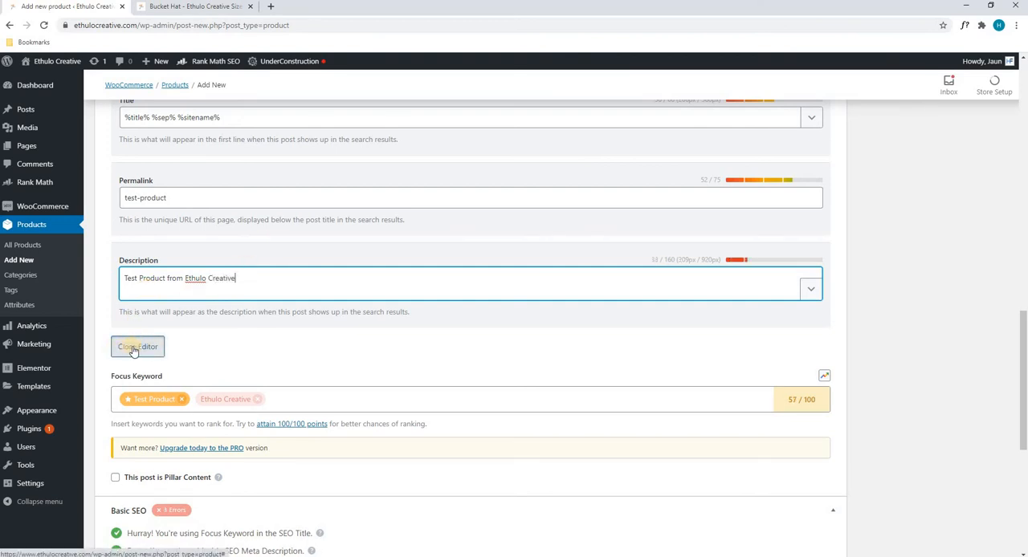
Step: Check the snippet description's length and wording and the SEO score, and close the snippet editor
left_click_drag(652, 260, 679, 259)
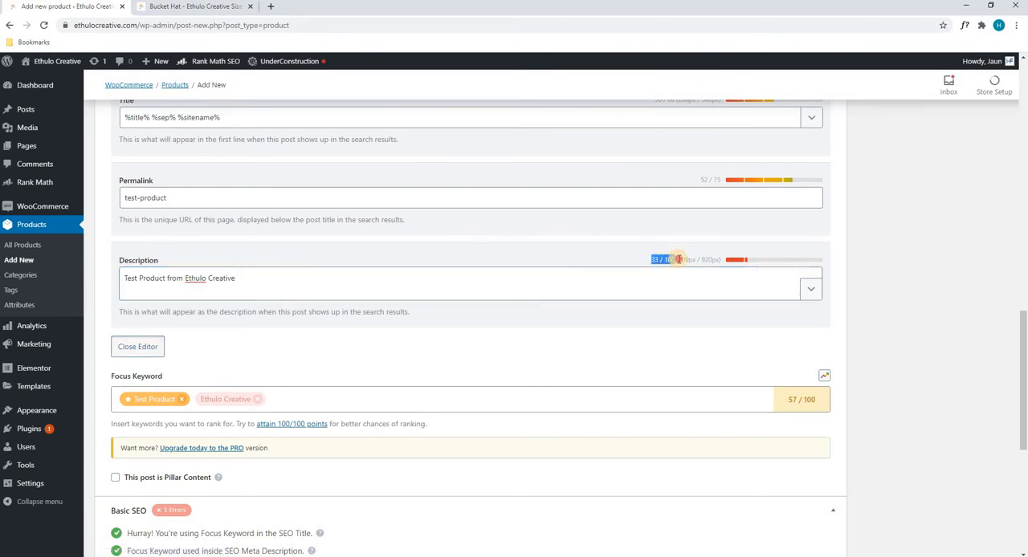
left_click(458, 284)
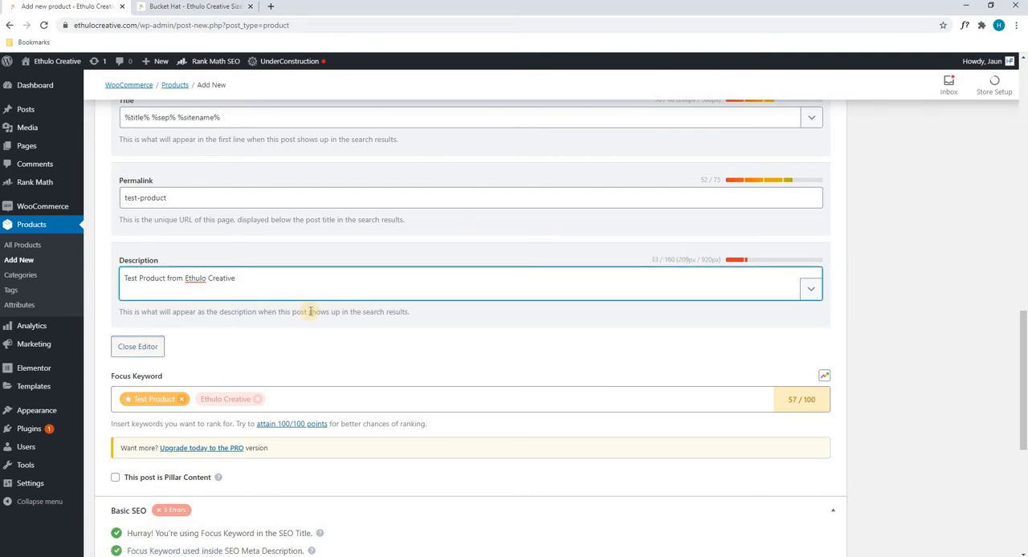
left_click(153, 348)
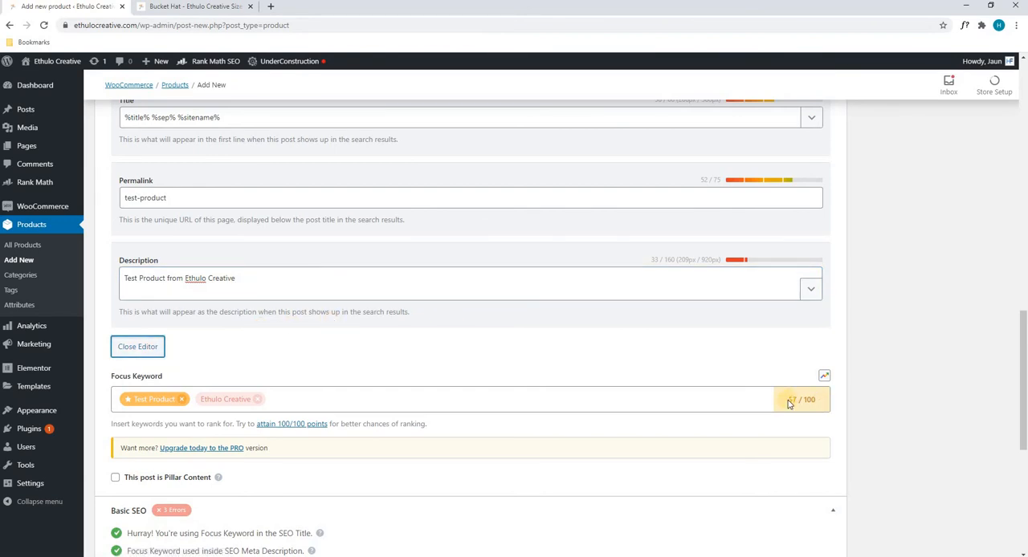
left_click(765, 416)
left_click(125, 278)
left_click_drag(195, 278, 235, 278)
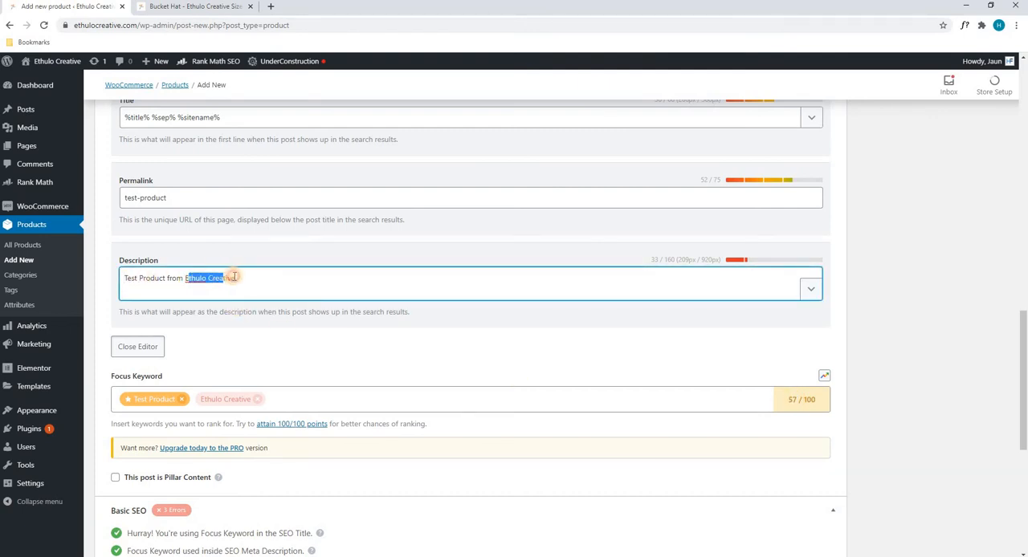
double_click(122, 260)
left_click(138, 346)
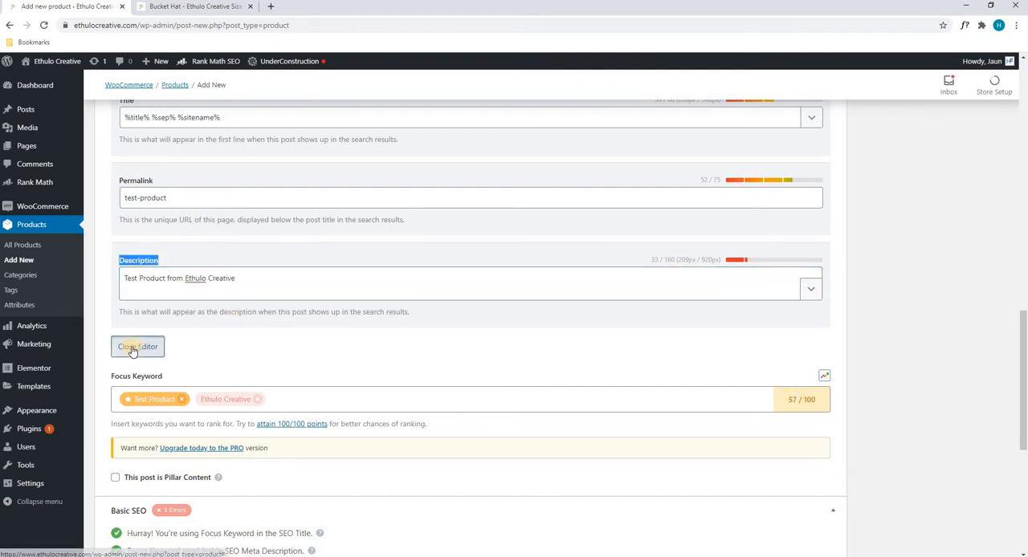
Step: Review the Basic SEO and Additional checks for "Test Product" and return to the product's publish settings
scroll(376, 302, "down", 2)
scroll(378, 305, "down", 1)
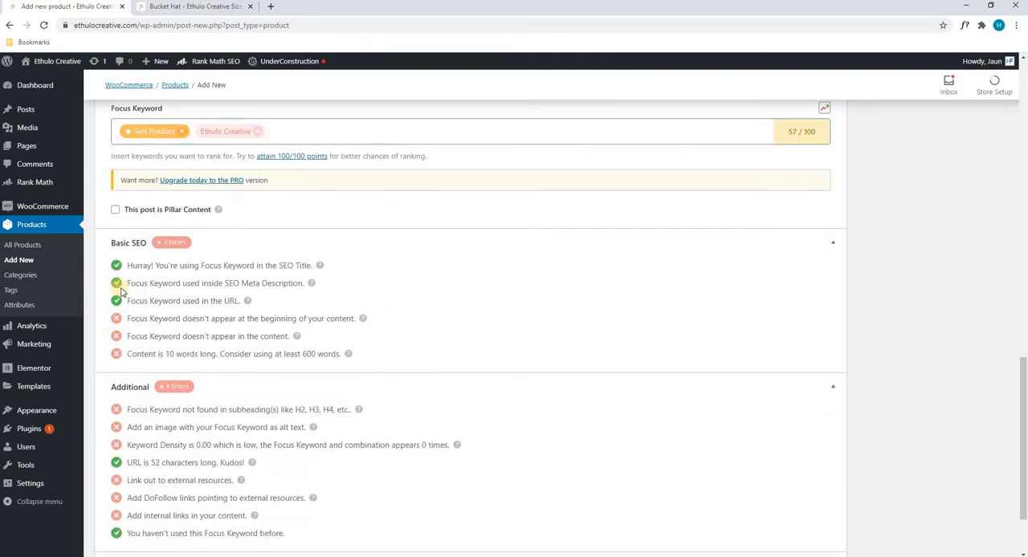
scroll(147, 347, "down", 2)
scroll(194, 368, "up", 2)
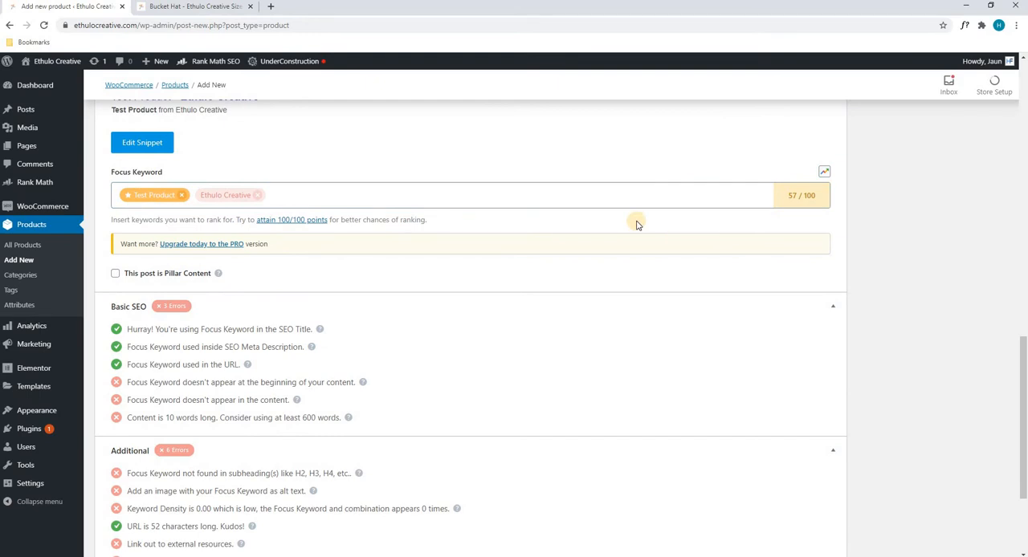
scroll(635, 225, "down", 2)
scroll(711, 295, "up", 15)
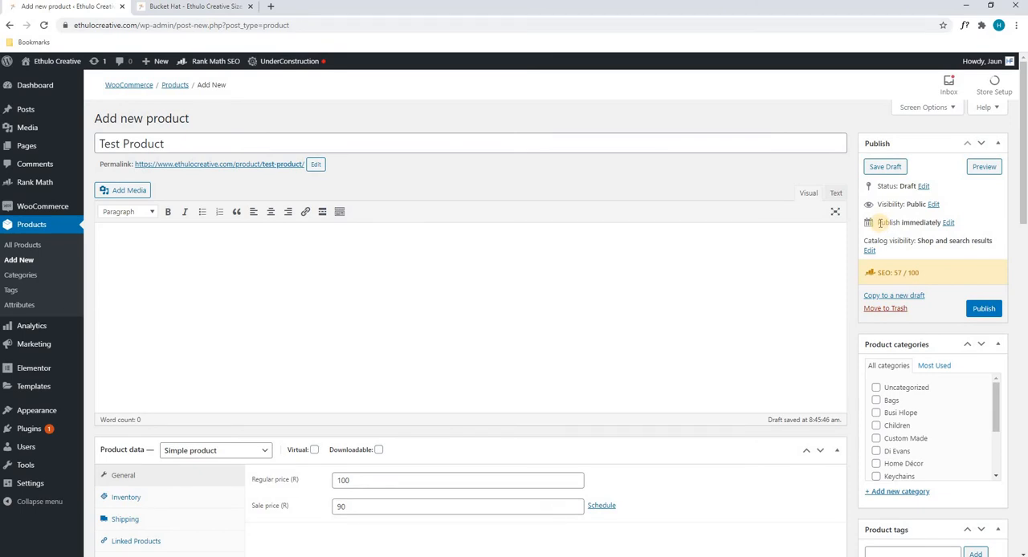
left_click(944, 224)
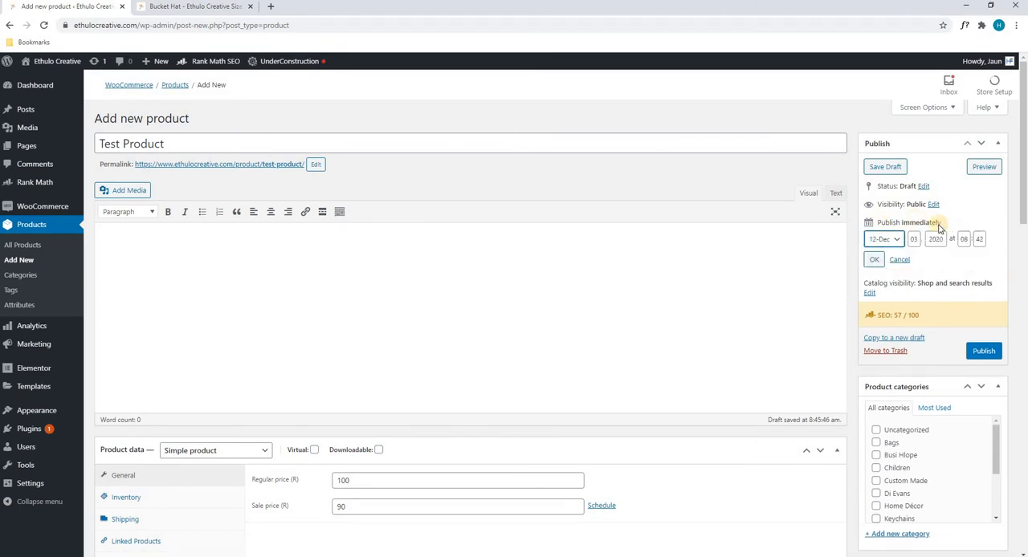
left_click(899, 242)
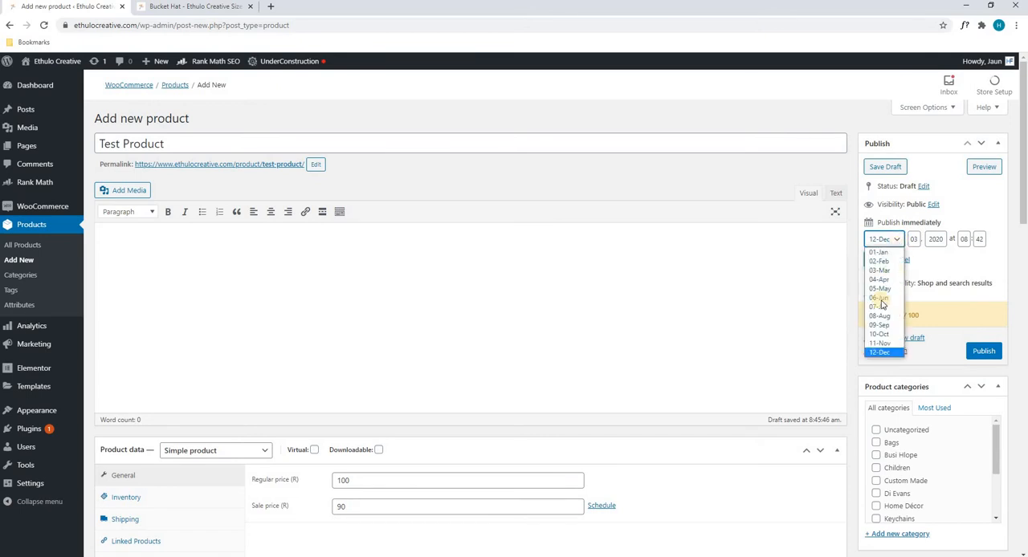
left_click(914, 240)
left_click(914, 240)
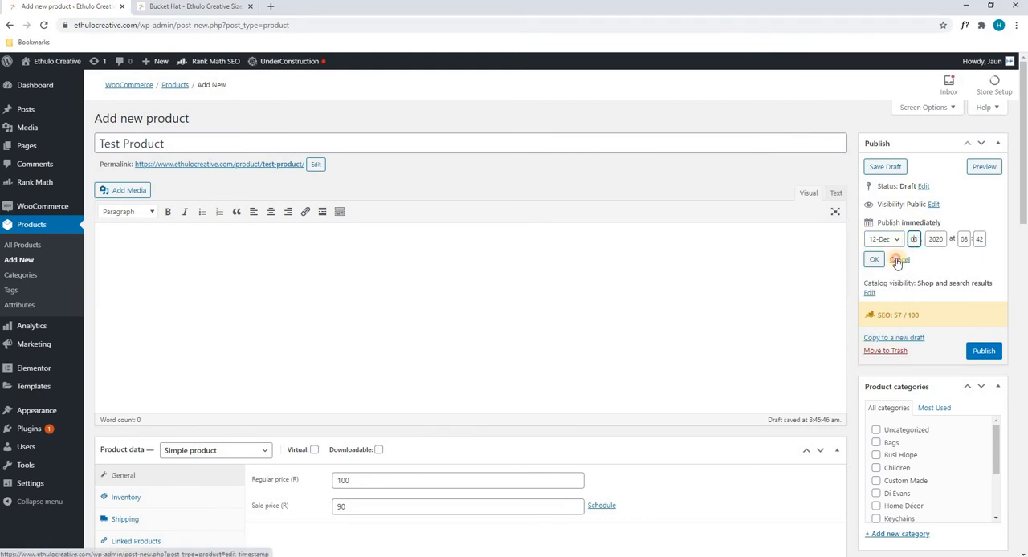
left_click(895, 260)
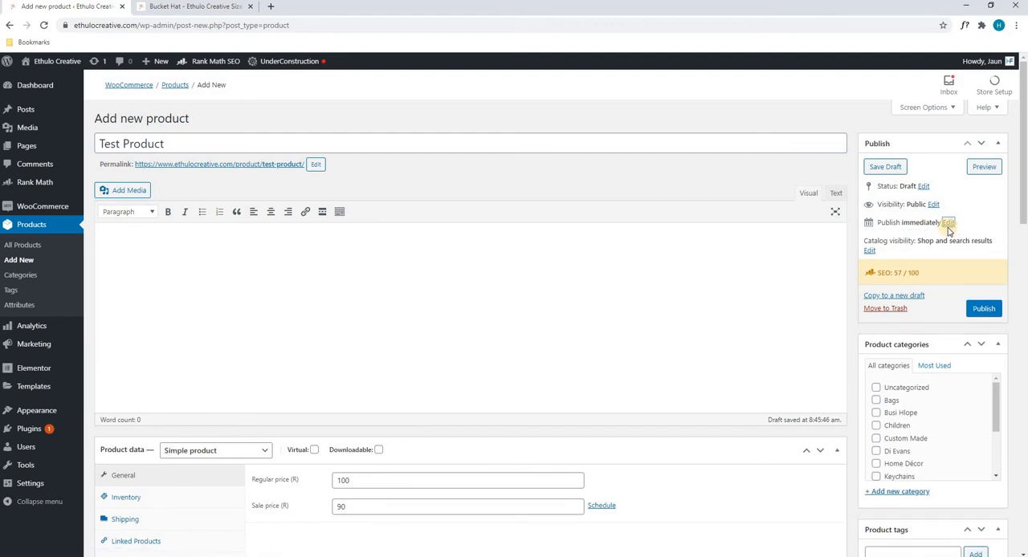
Step: Assign the product to the Children and Home Décor categories
left_click_drag(869, 276, 935, 273)
scroll(935, 273, "down", 1)
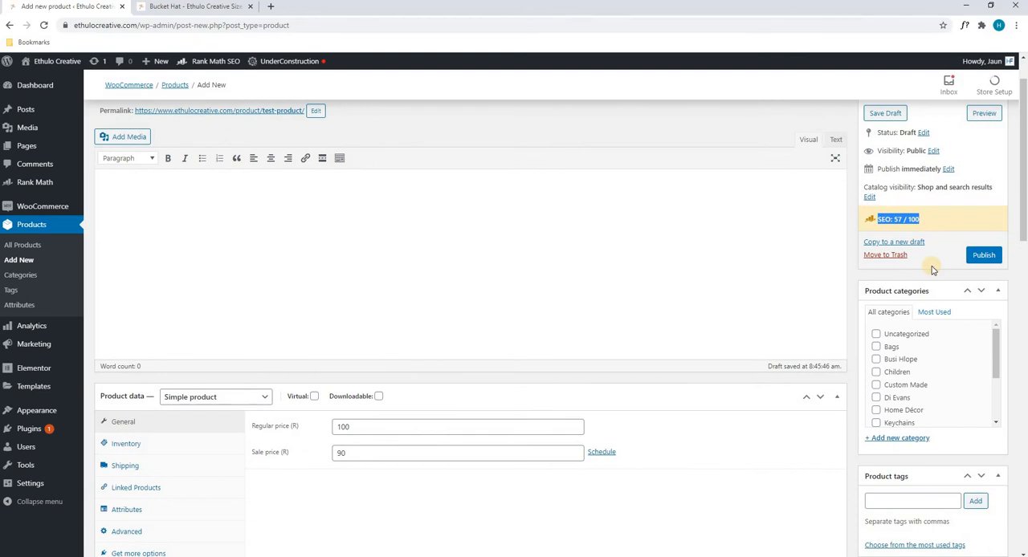
scroll(933, 270, "down", 1)
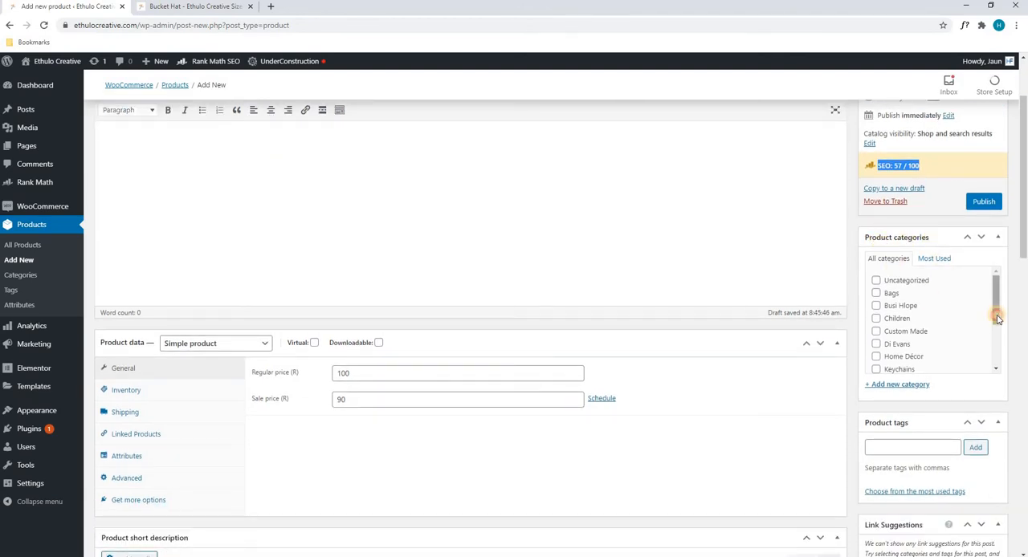
mouse_move(994, 312)
left_mouse_down()
mouse_move(998, 350)
mouse_move(994, 324)
left_mouse_up()
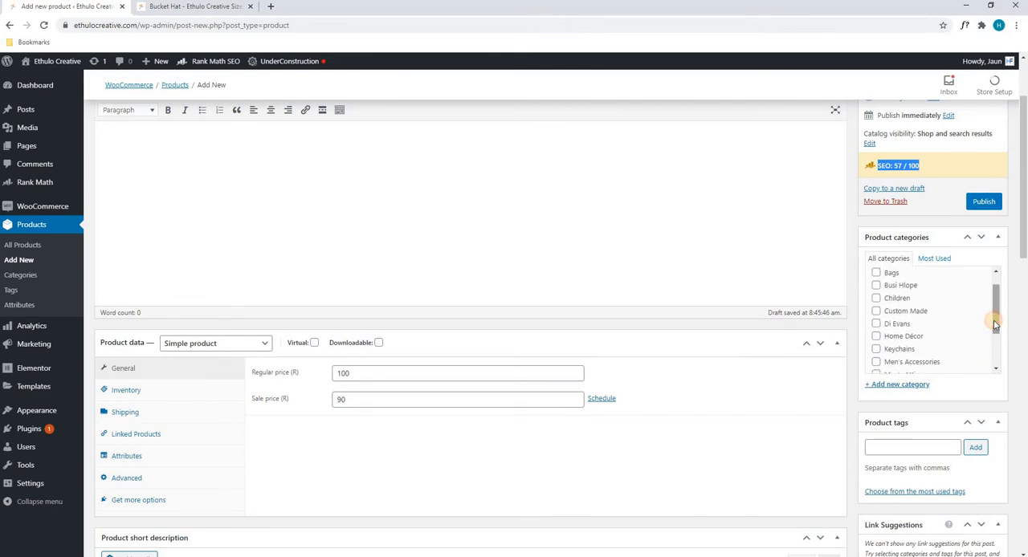
left_click(876, 298)
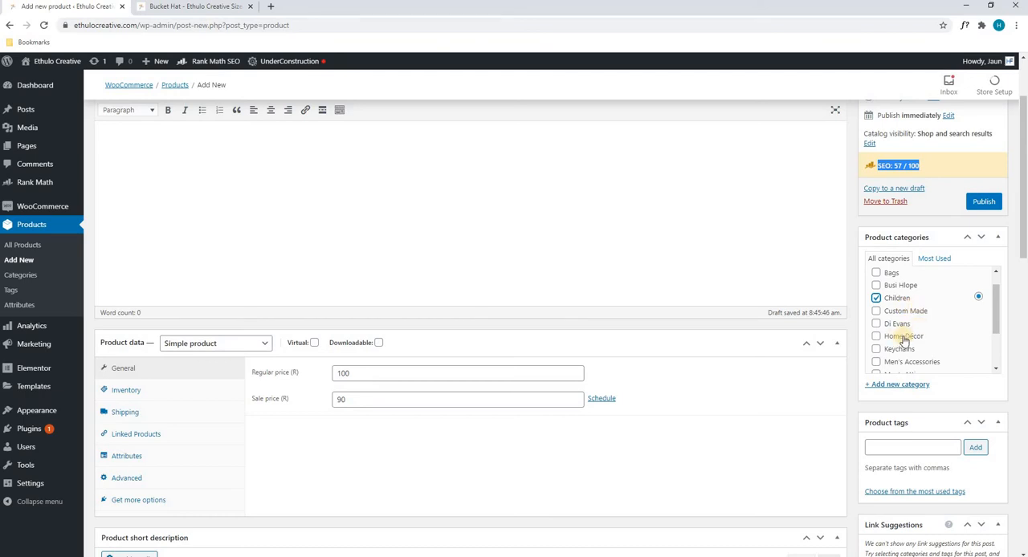
left_click(877, 337)
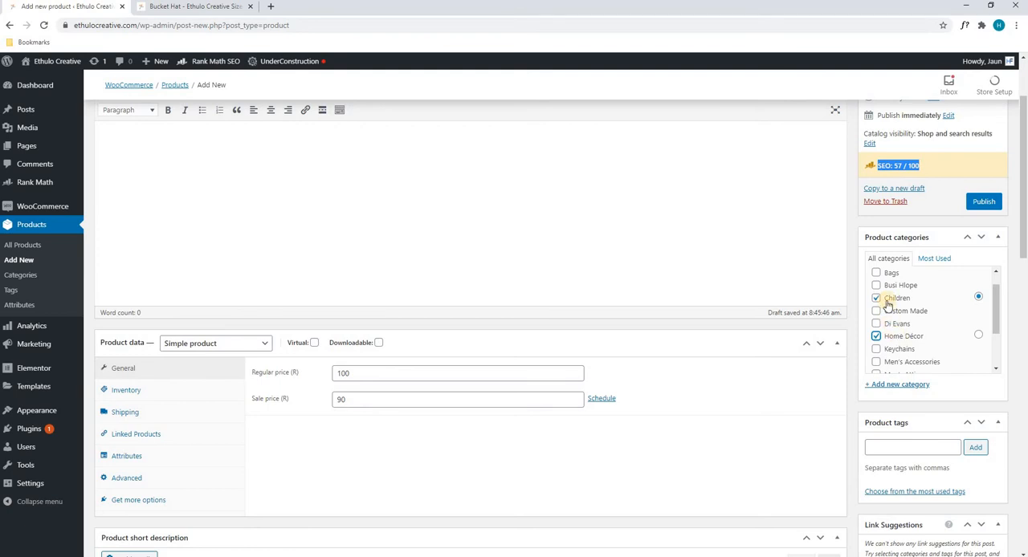
left_click(889, 385)
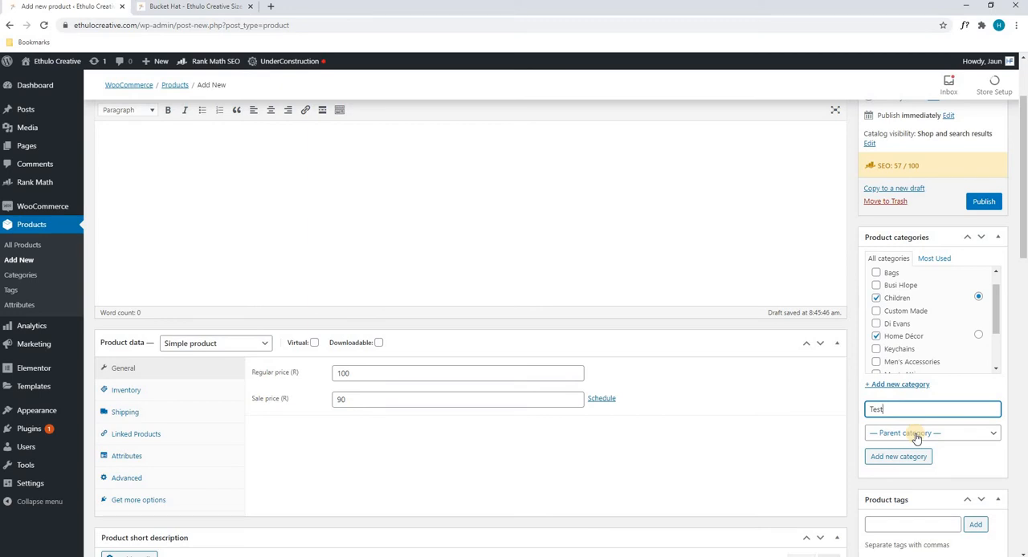
left_click(916, 434)
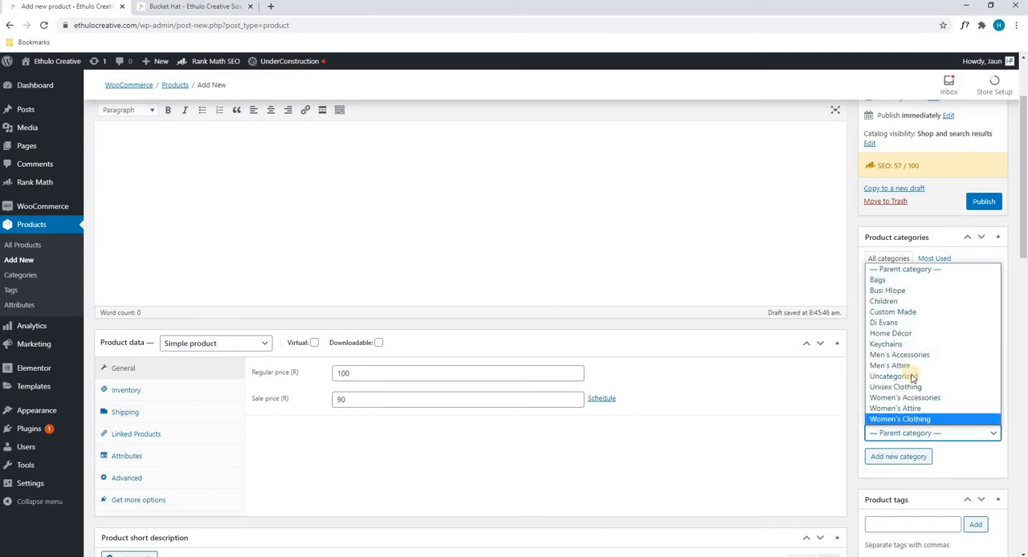
left_click(932, 336)
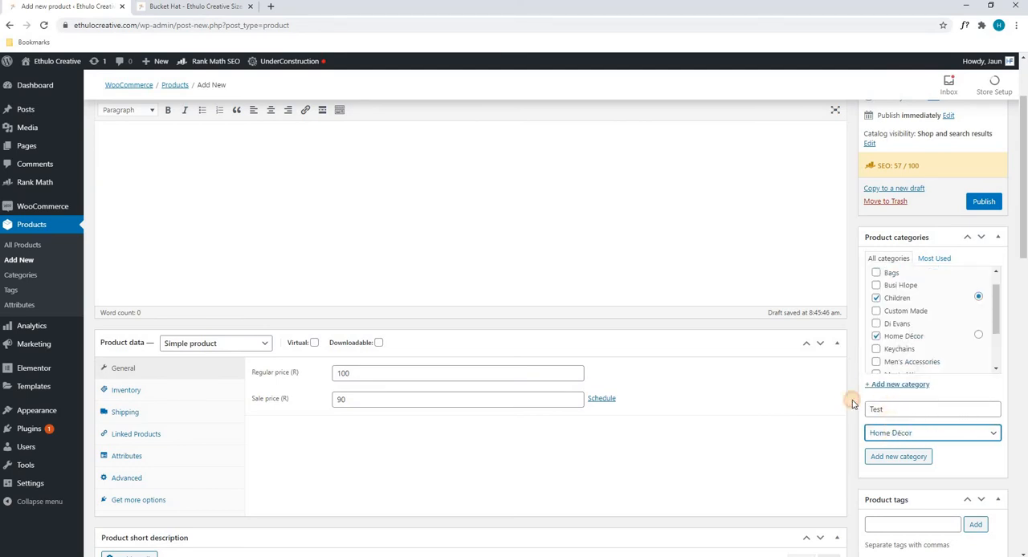
double_click(883, 409)
key("BackSpace")
left_click(918, 436)
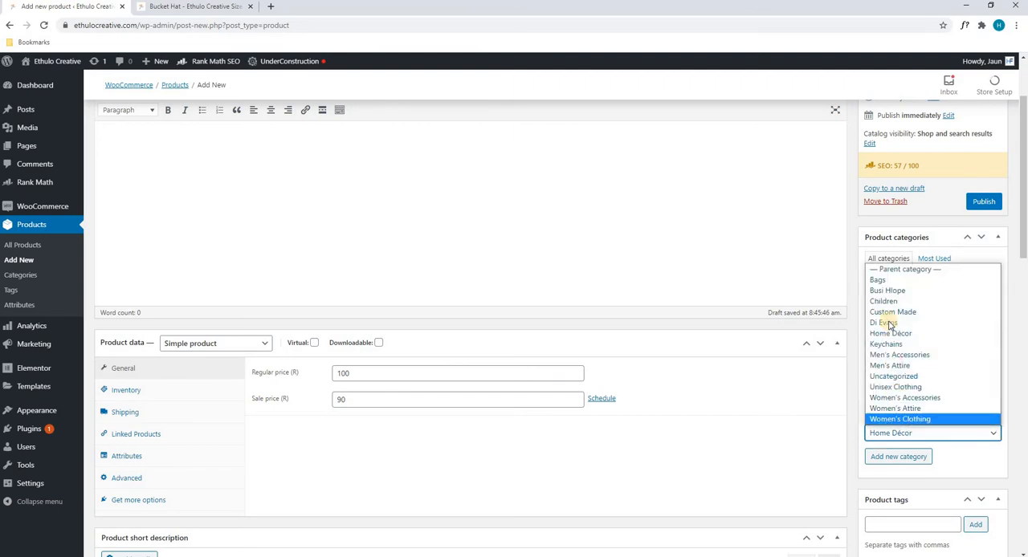
left_click(904, 267)
Step: Copy the product title "Test Product" and add it as a product tag
scroll(936, 310, "down", 5)
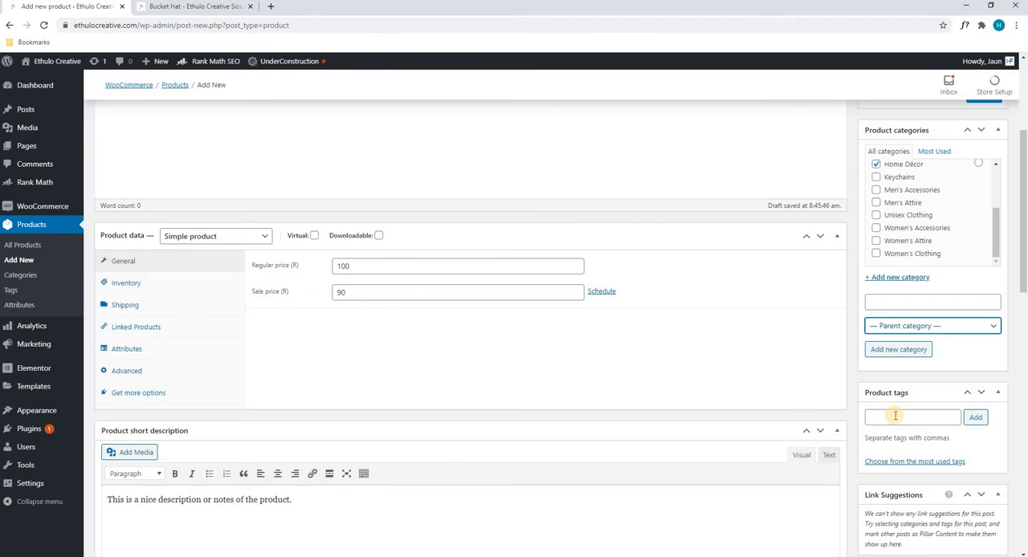
scroll(297, 215, "up", 3)
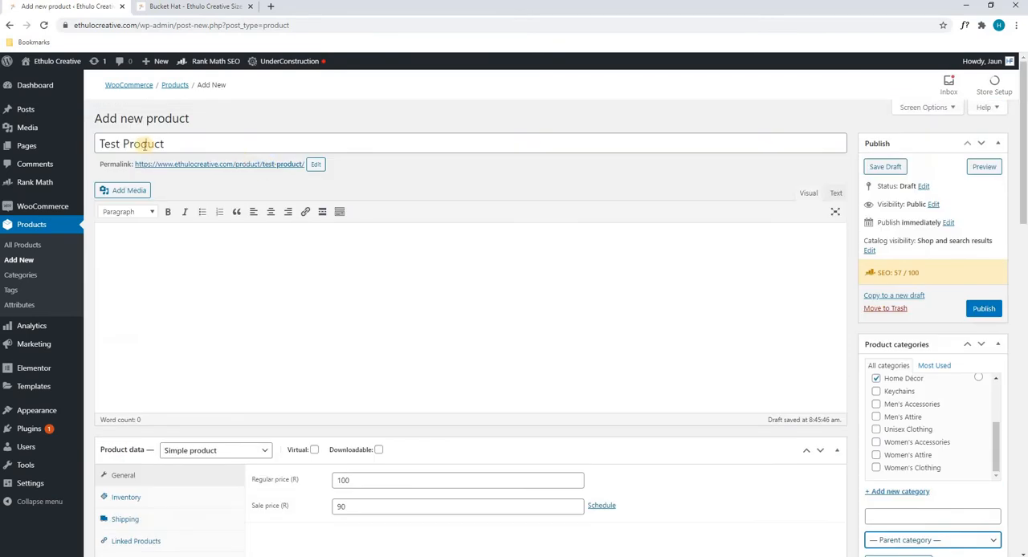
left_click_drag(164, 143, 102, 143)
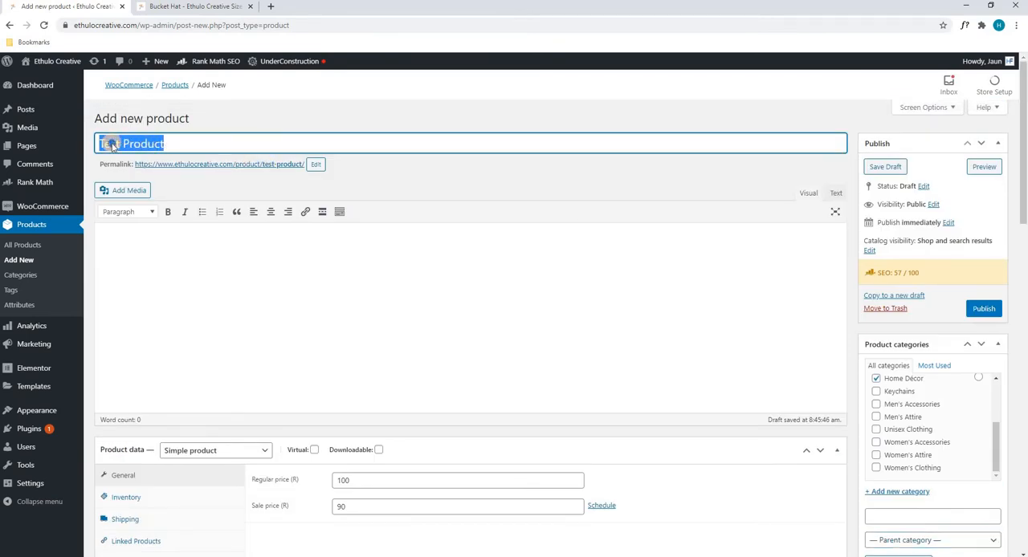
right_click(111, 145)
left_click(135, 184)
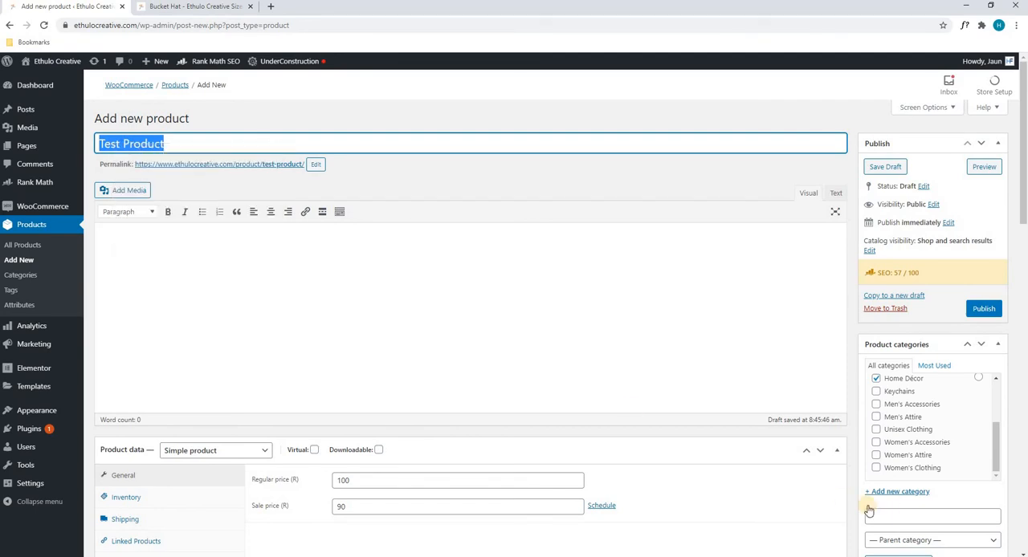
scroll(868, 508, "down", 2)
right_click(923, 471)
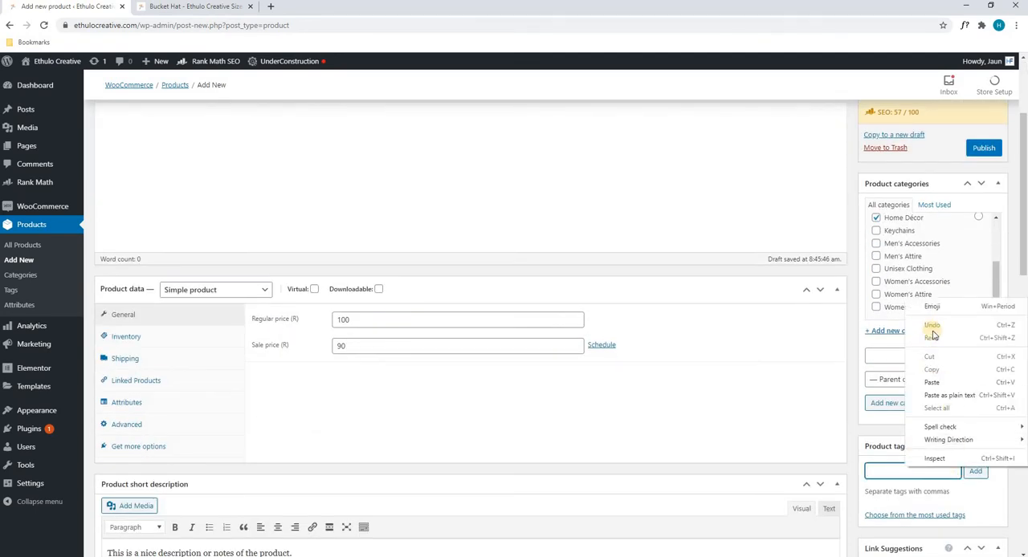
left_click(932, 382)
left_click(976, 470)
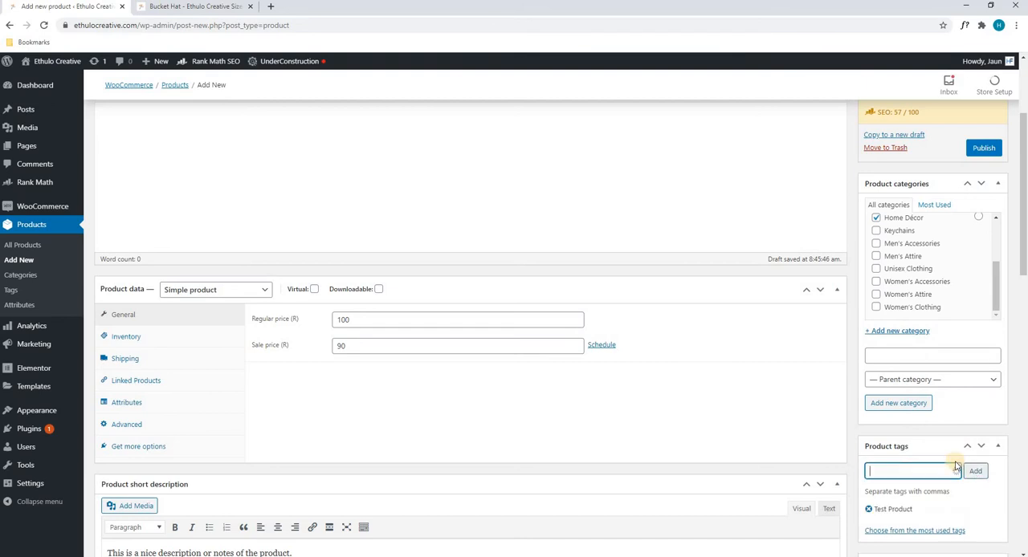
Step: Compare the Rank Math focus keywords with the product tags and review the product data and short description
scroll(453, 410, "down", 4)
scroll(386, 405, "down", 1)
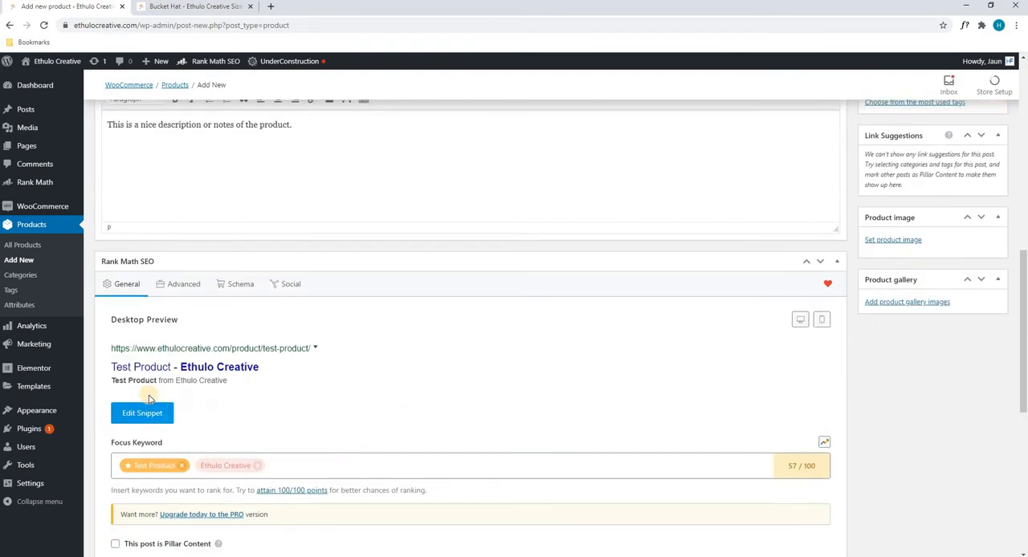
scroll(177, 406, "down", 1)
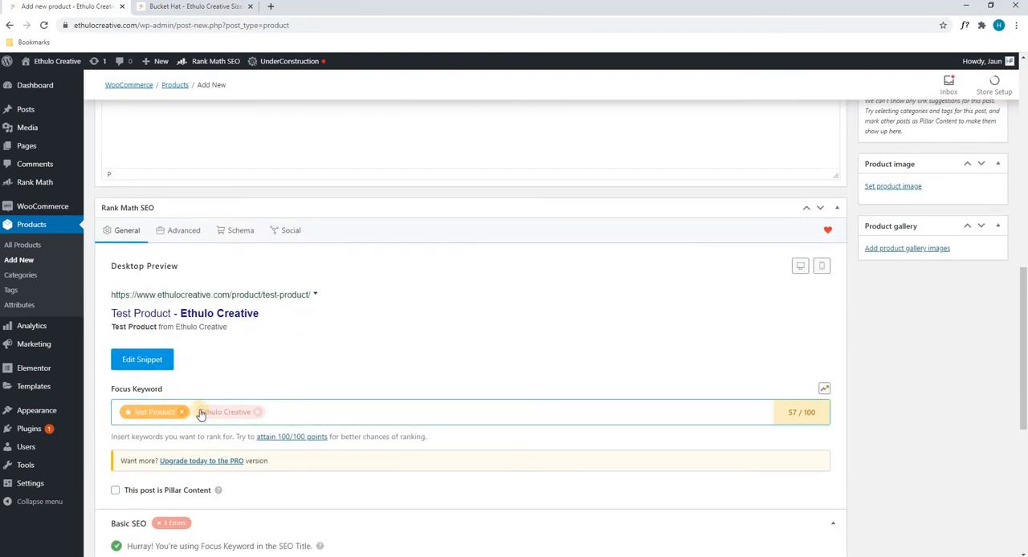
left_click(265, 411)
scroll(611, 353, "up", 1)
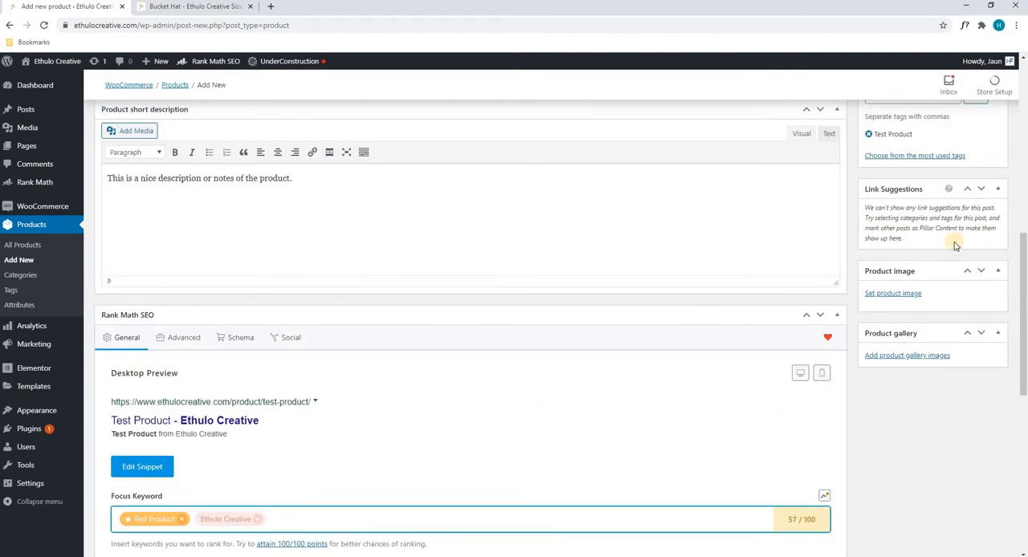
scroll(955, 245, "up", 1)
left_click(914, 153)
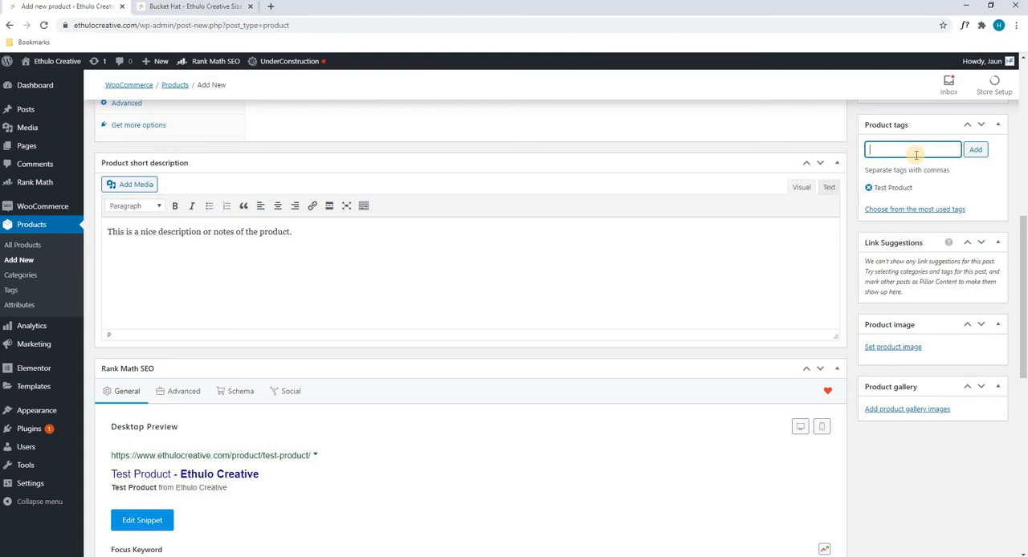
scroll(892, 165, "up", 2)
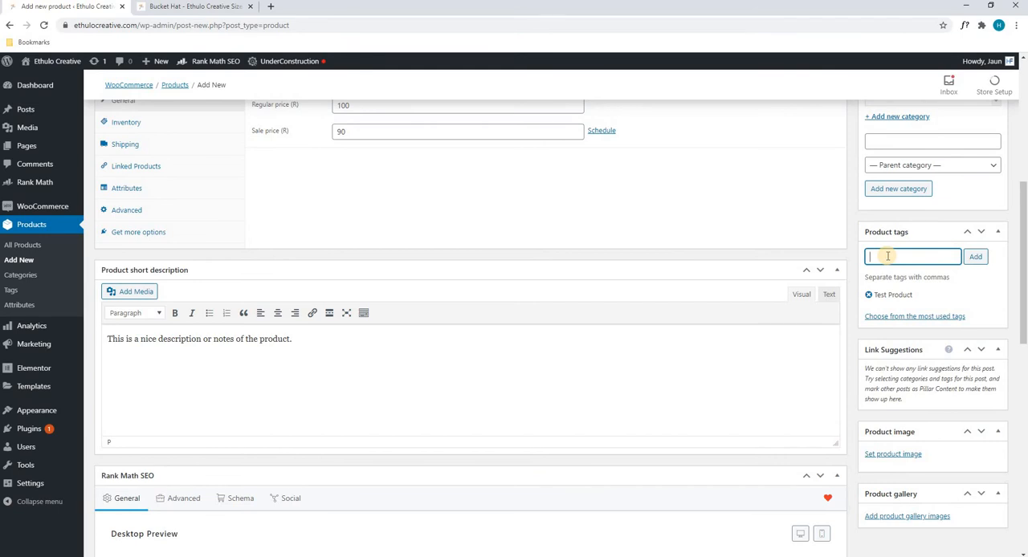
scroll(346, 225, "up", 1)
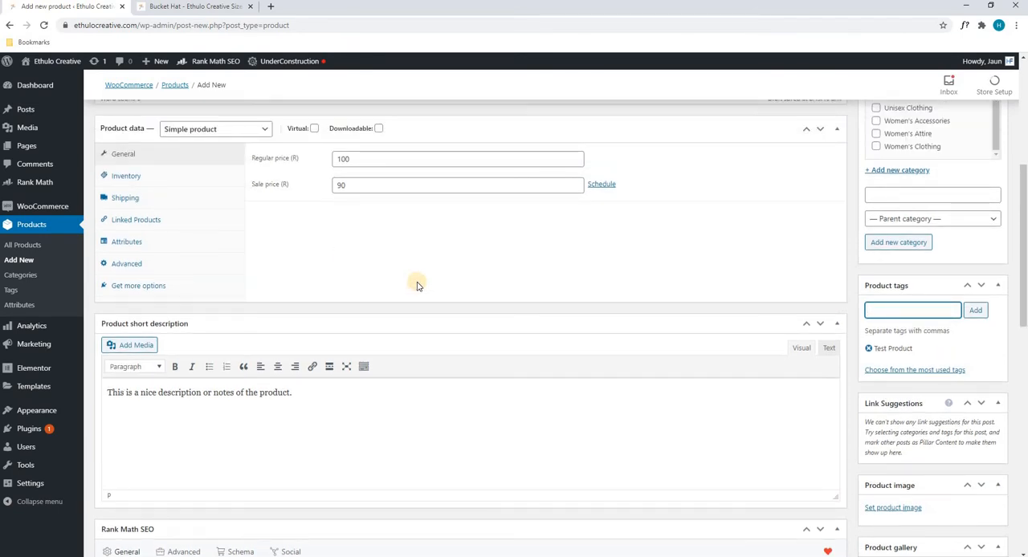
Step: Set the product image to the media library photo of the blue patterned dress on a mannequin
scroll(947, 304, "down", 1)
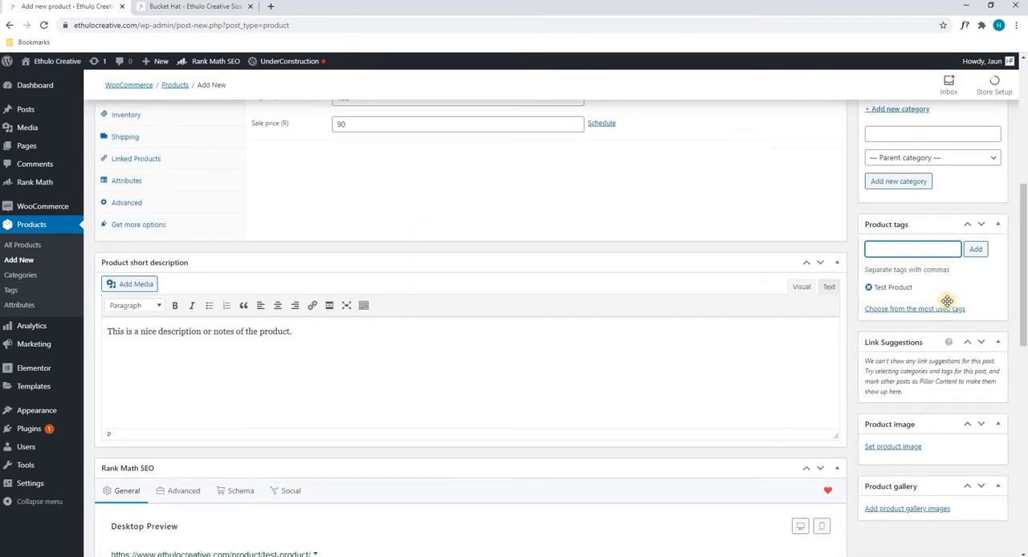
scroll(947, 301, "down", 1)
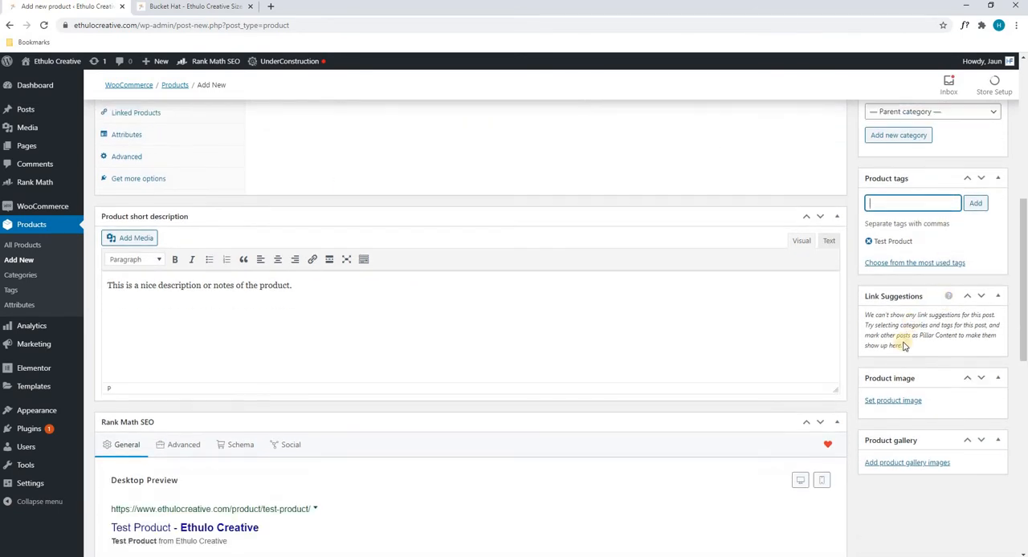
left_click(872, 401)
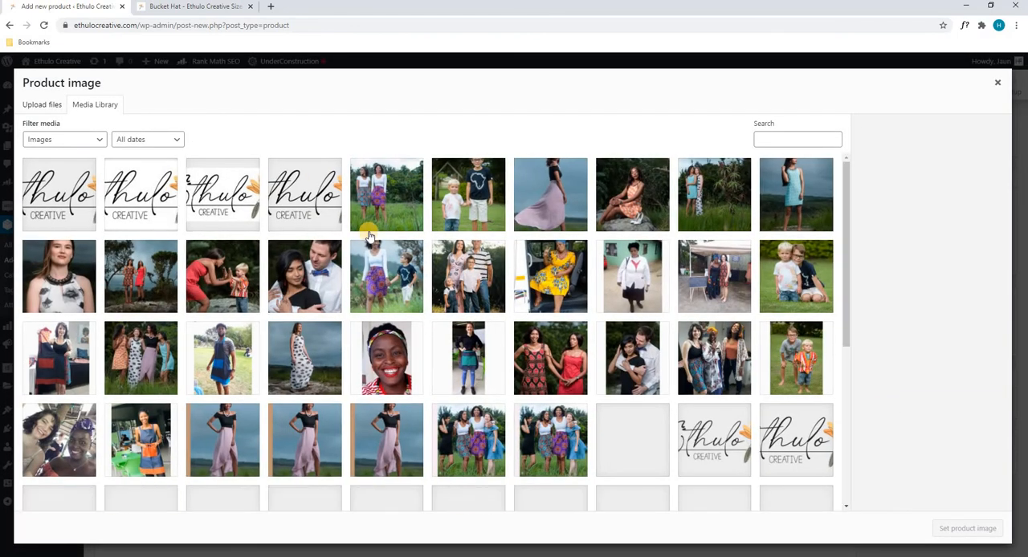
scroll(294, 261, "down", 3)
scroll(295, 261, "down", 4)
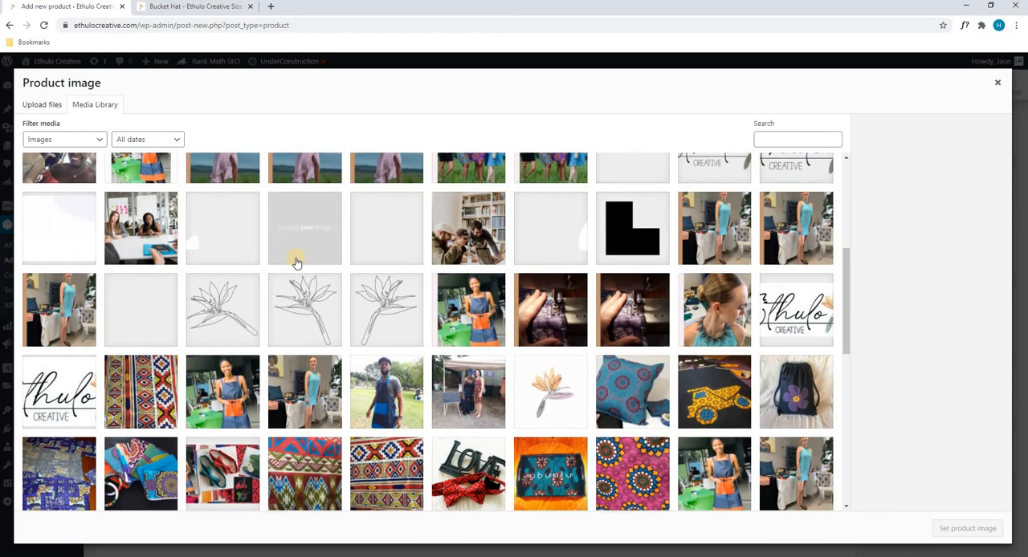
scroll(294, 261, "down", 3)
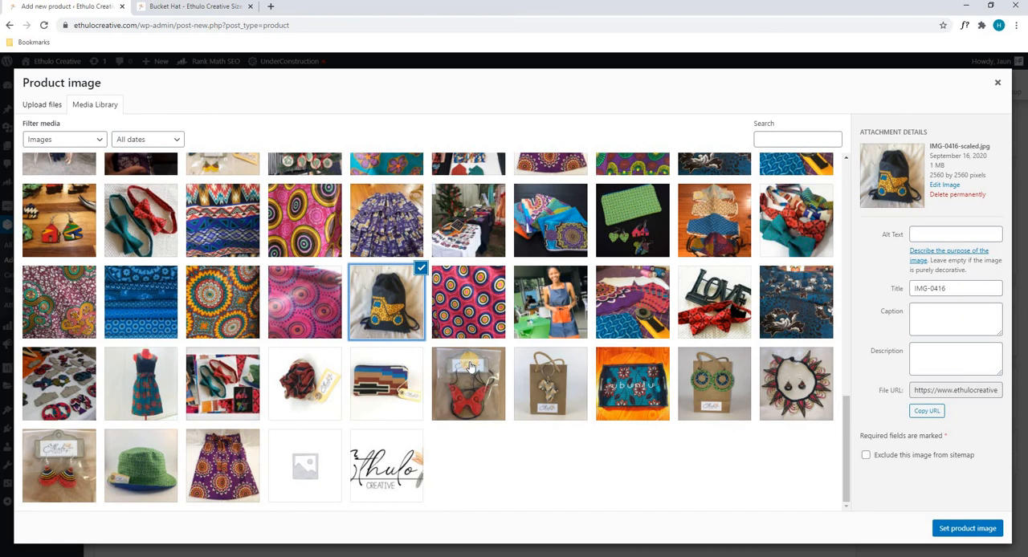
left_click(42, 104)
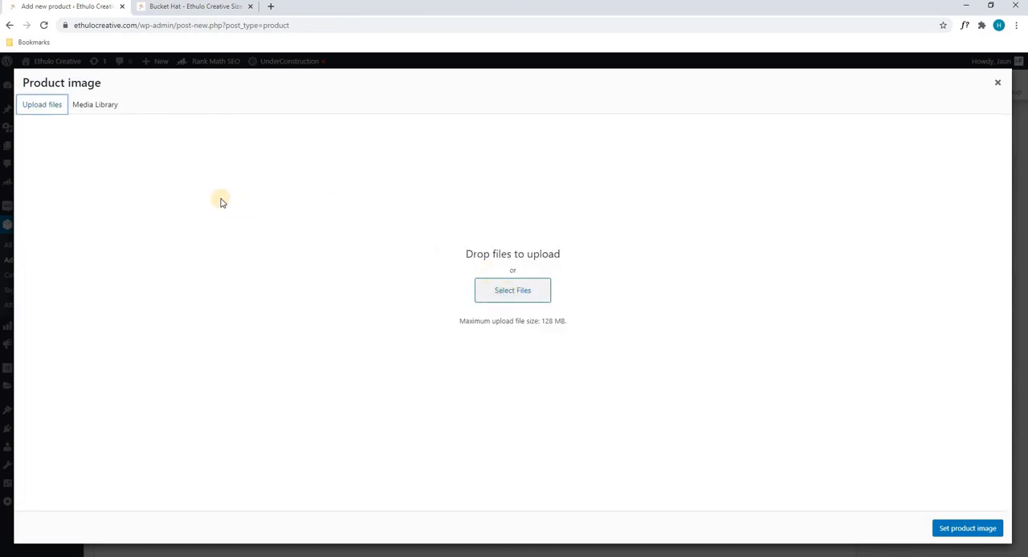
left_click(90, 106)
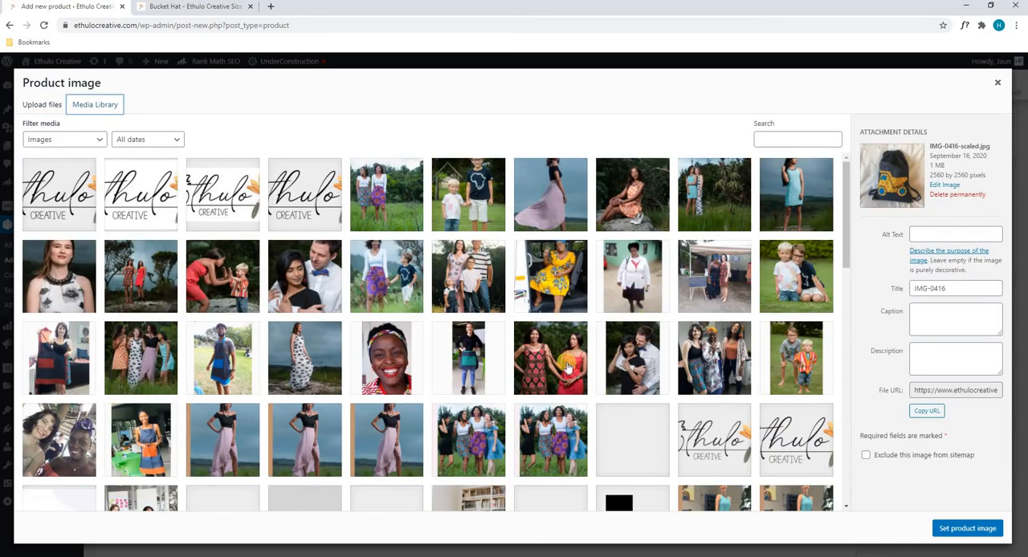
scroll(596, 405, "down", 4)
scroll(596, 402, "down", 3)
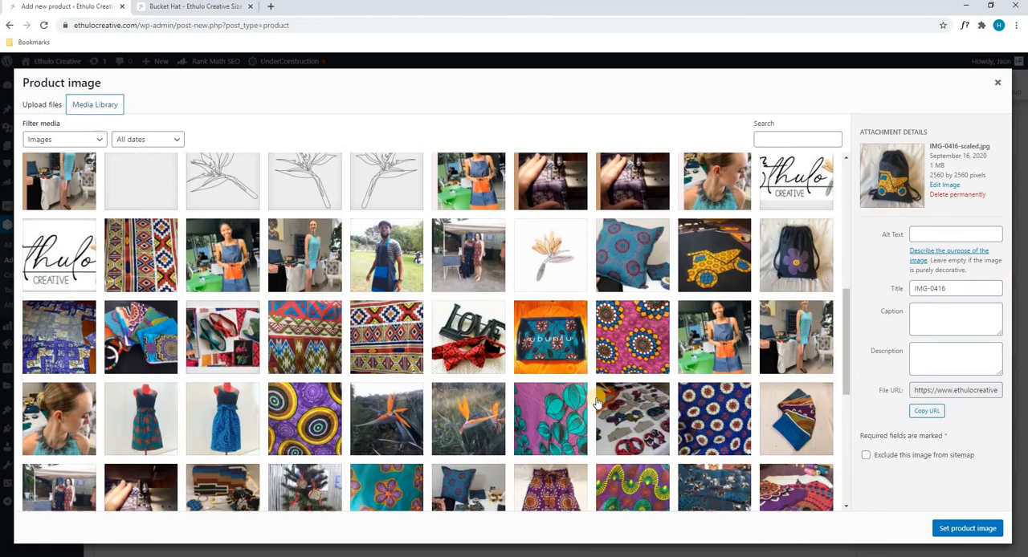
left_click(228, 304)
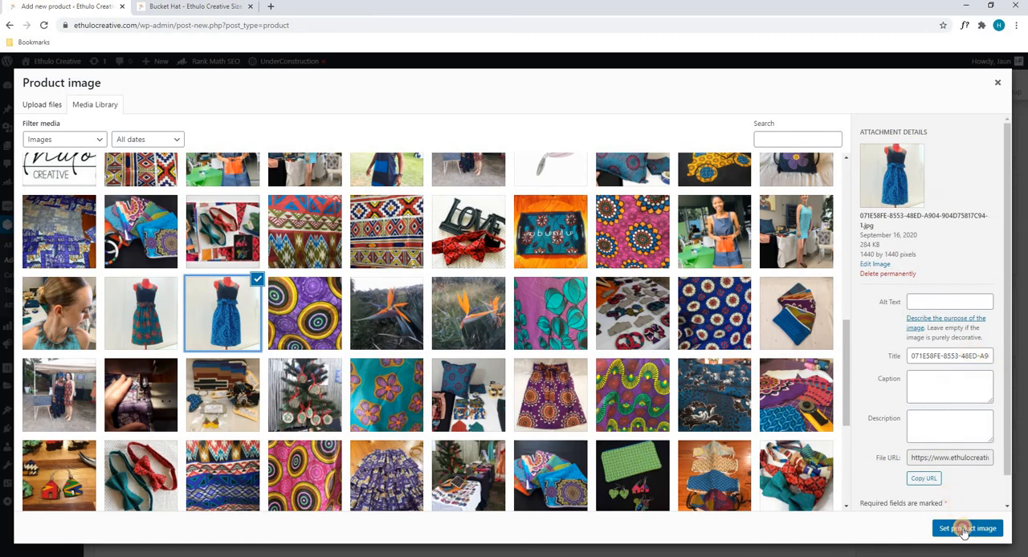
left_click(964, 530)
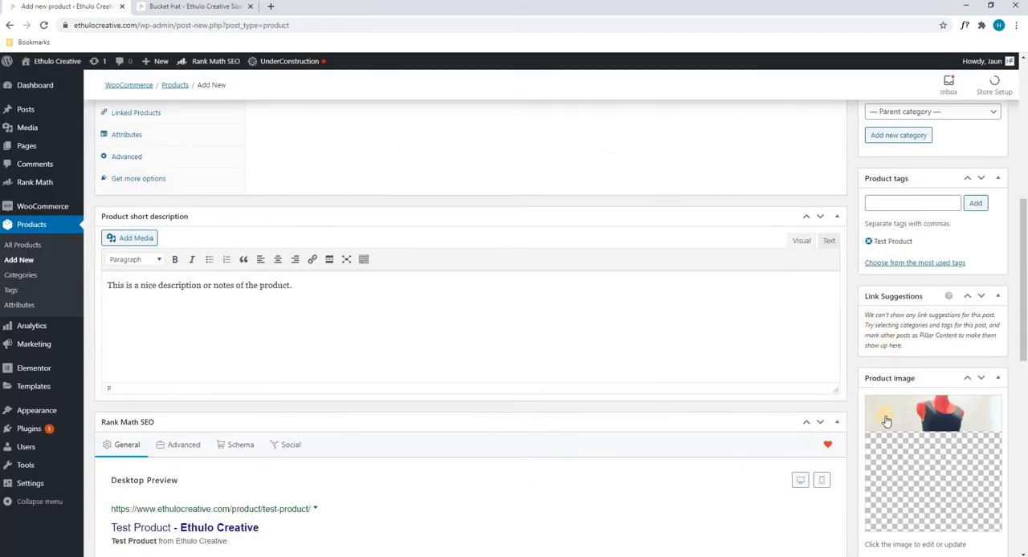
Step: Add the media library photo of the red and teal patterned dress on a mannequin to the product gallery
scroll(902, 354, "down", 2)
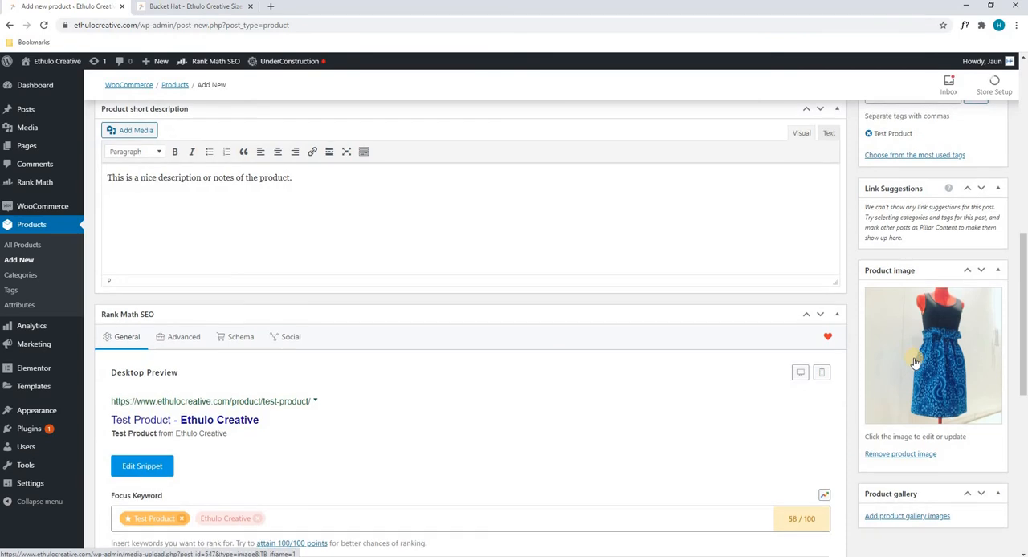
scroll(914, 363, "down", 1)
left_click(883, 463)
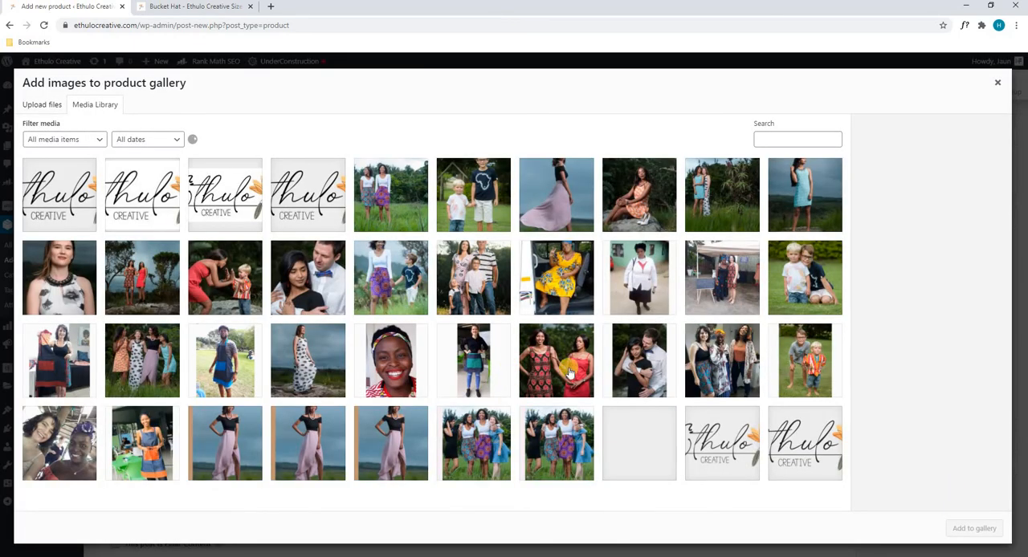
scroll(568, 371, "down", 5)
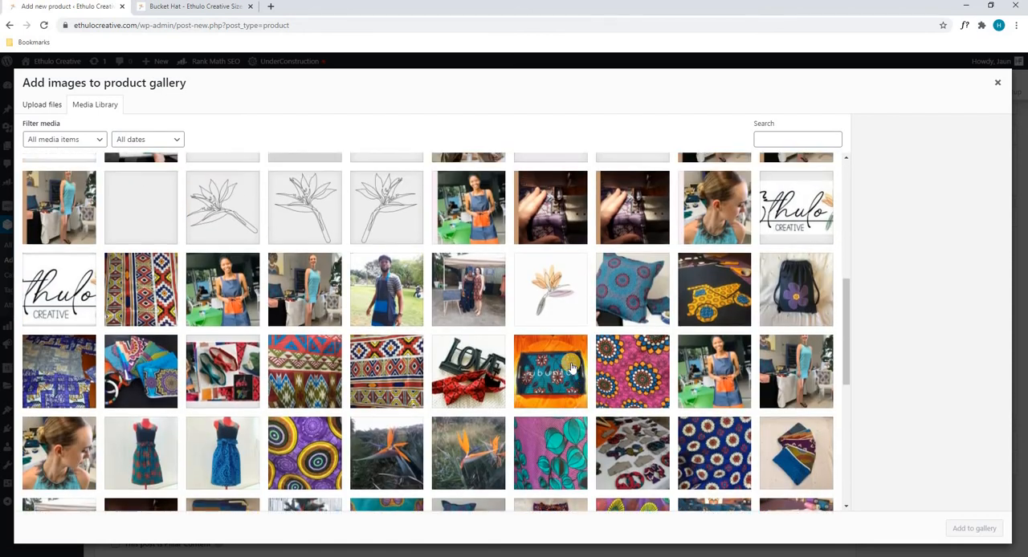
scroll(572, 368, "down", 1)
left_click(158, 417)
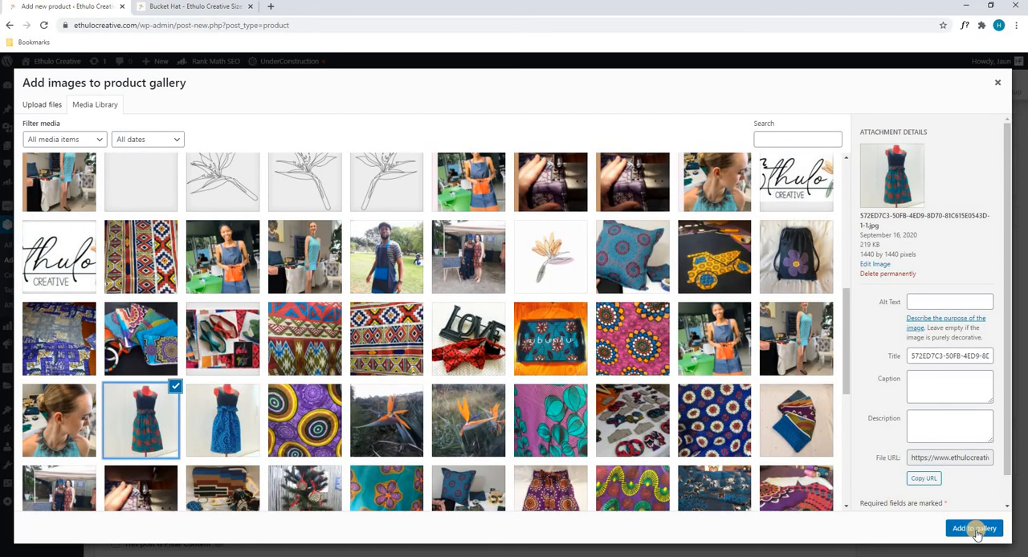
left_click(975, 529)
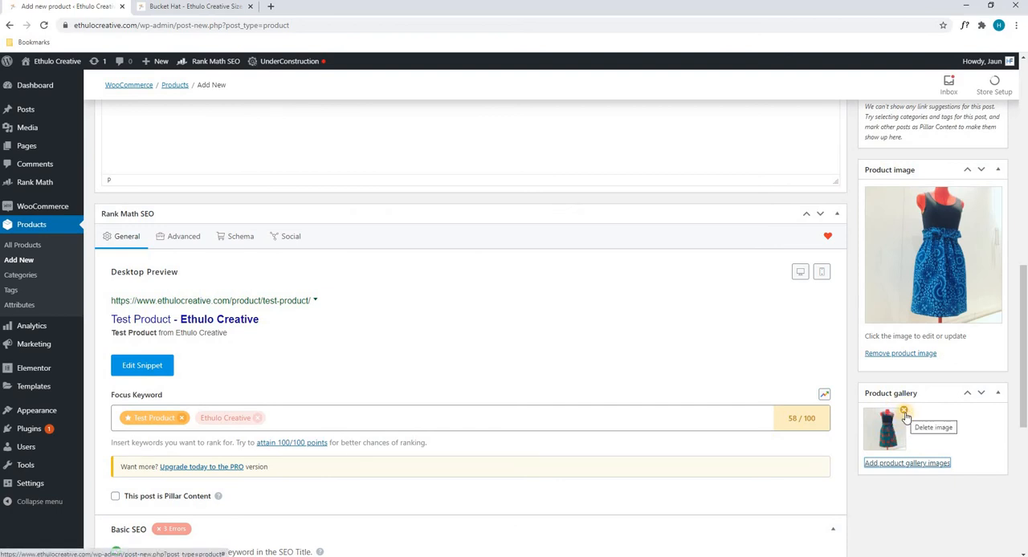
Step: Review the product's title, main description, prices, short description and Rank Math SEO section
scroll(905, 415, "down", 3)
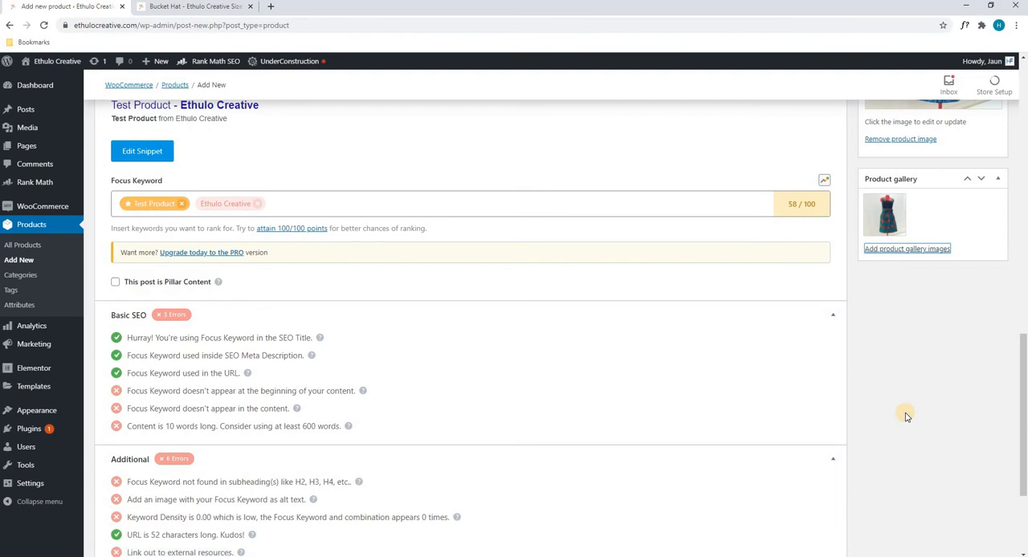
scroll(904, 415, "up", 7)
scroll(901, 415, "up", 4)
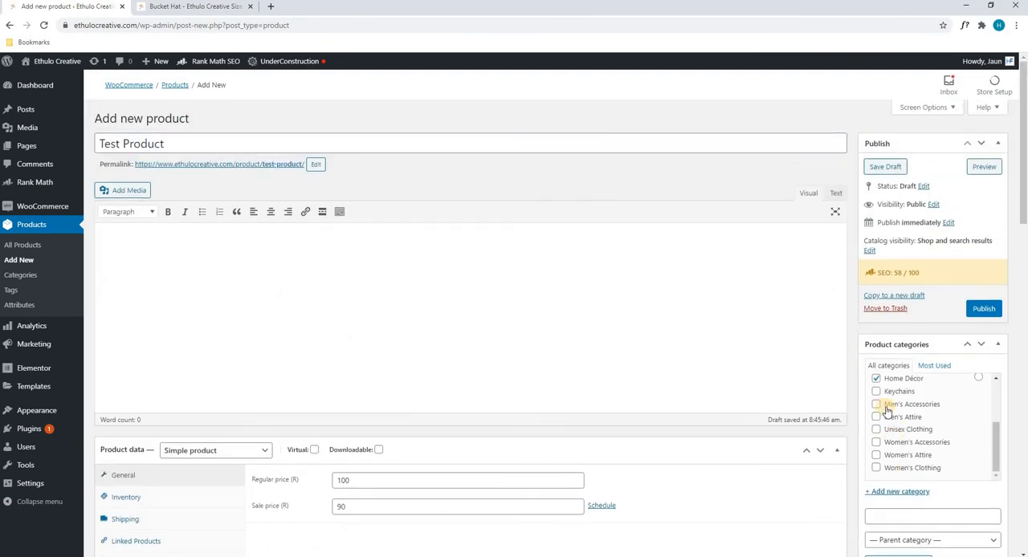
scroll(964, 417, "up", 3)
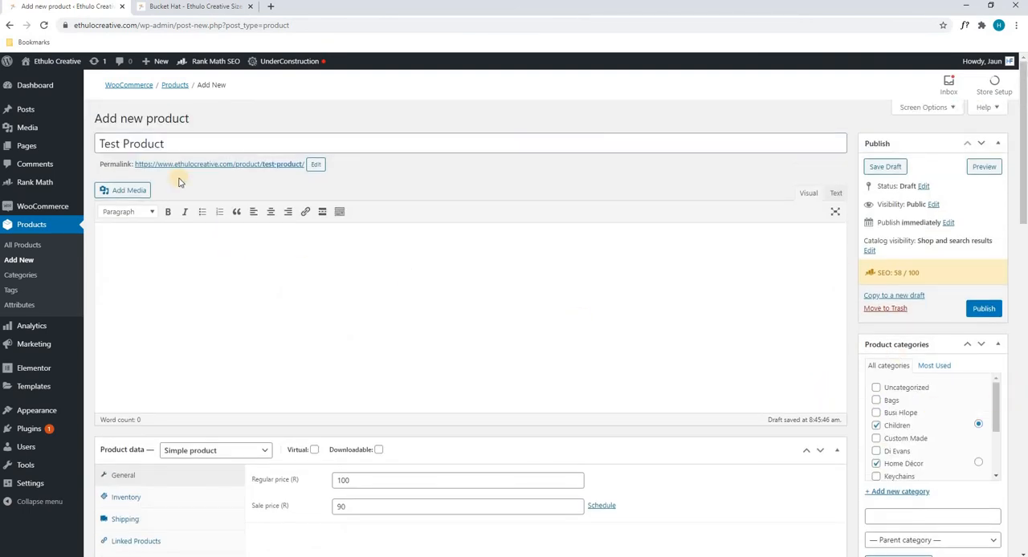
left_click_drag(180, 143, 79, 142)
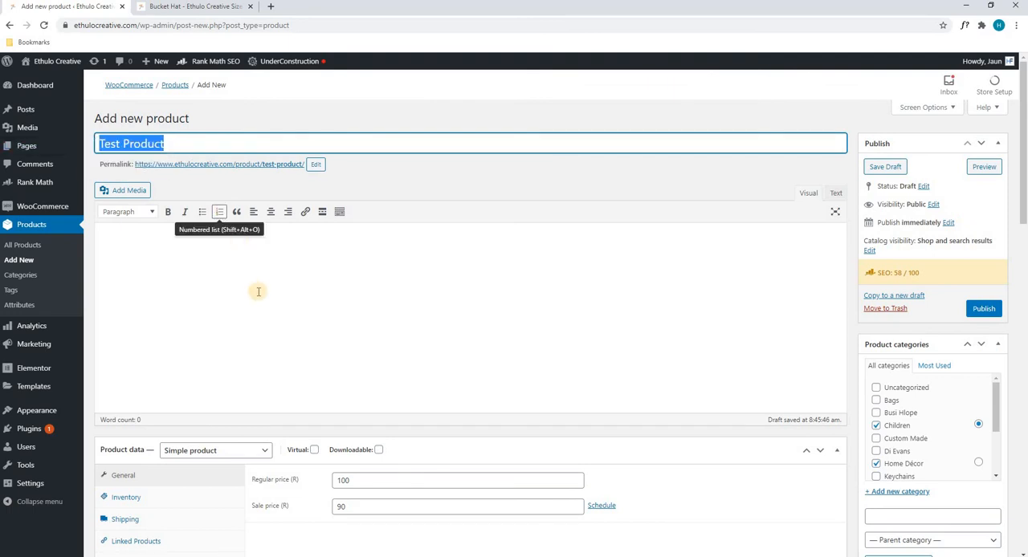
left_click(177, 263)
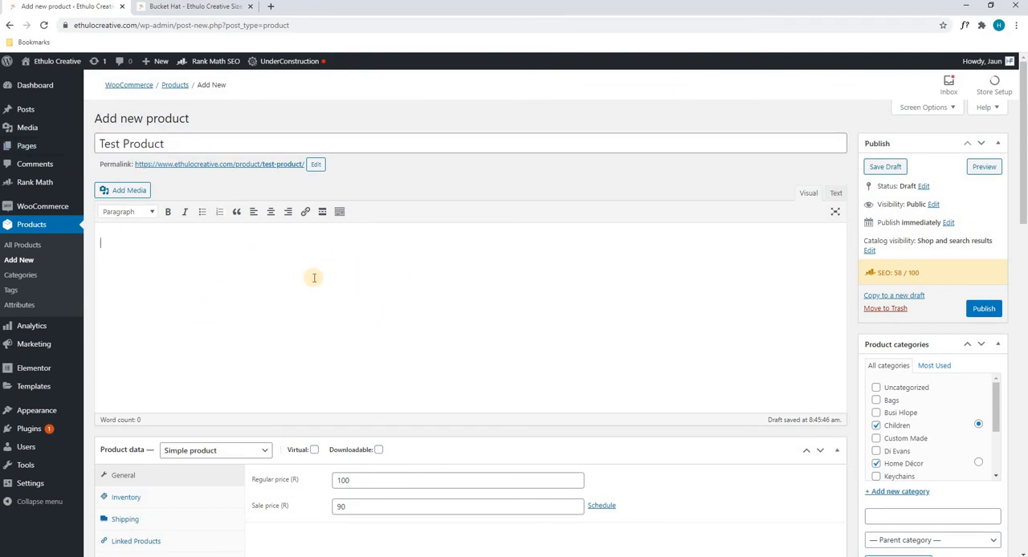
scroll(314, 278, "down", 3)
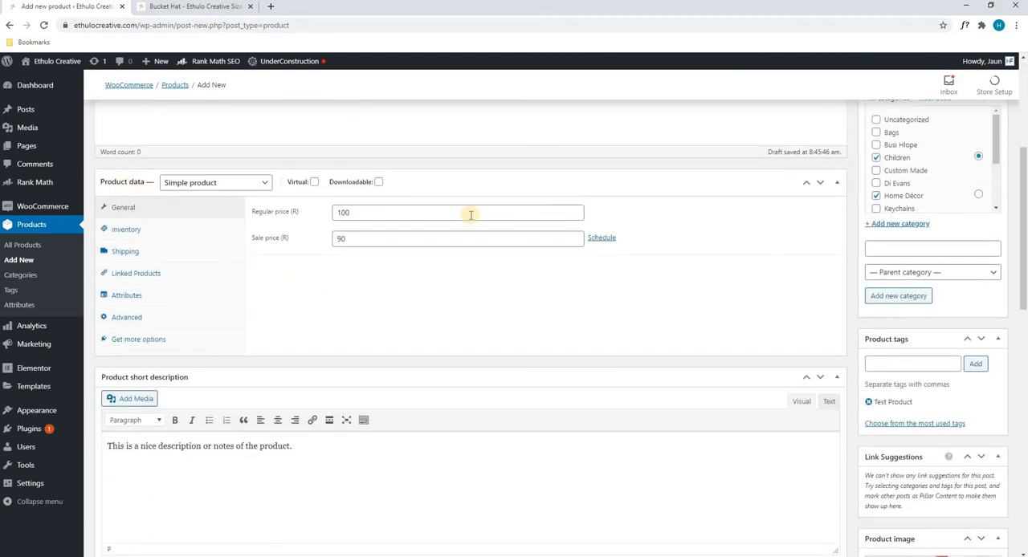
scroll(375, 247, "down", 3)
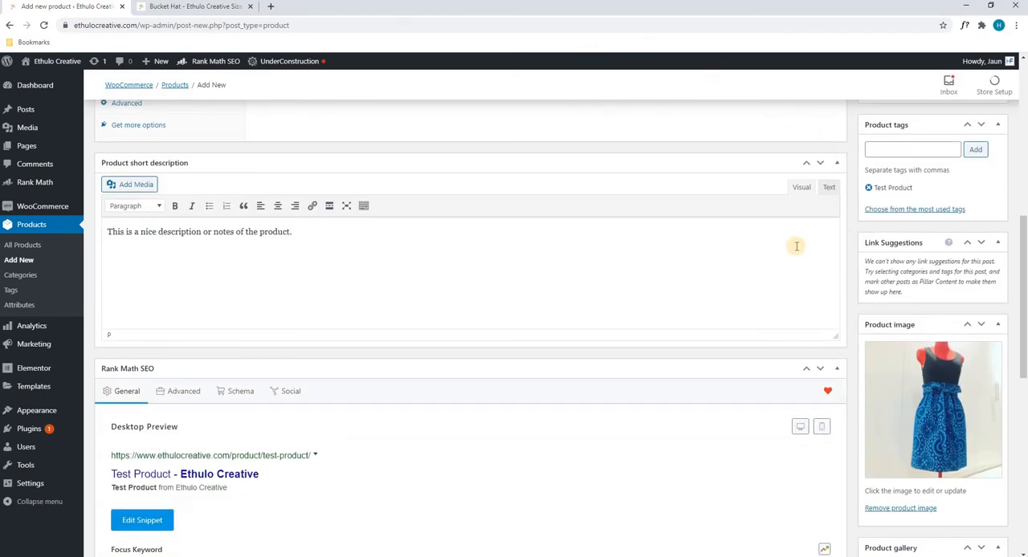
scroll(581, 236, "down", 3)
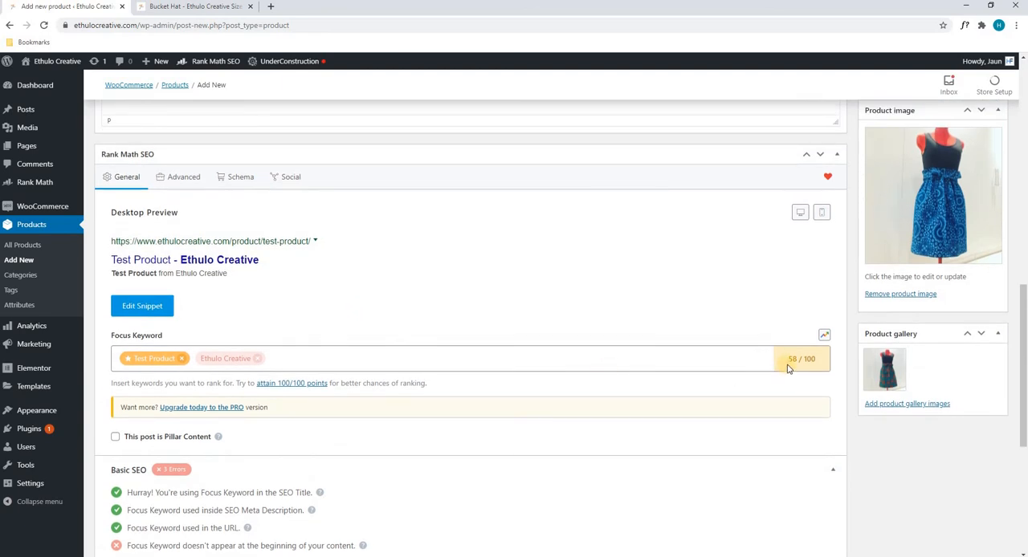
scroll(773, 361, "down", 3)
scroll(779, 321, "up", 12)
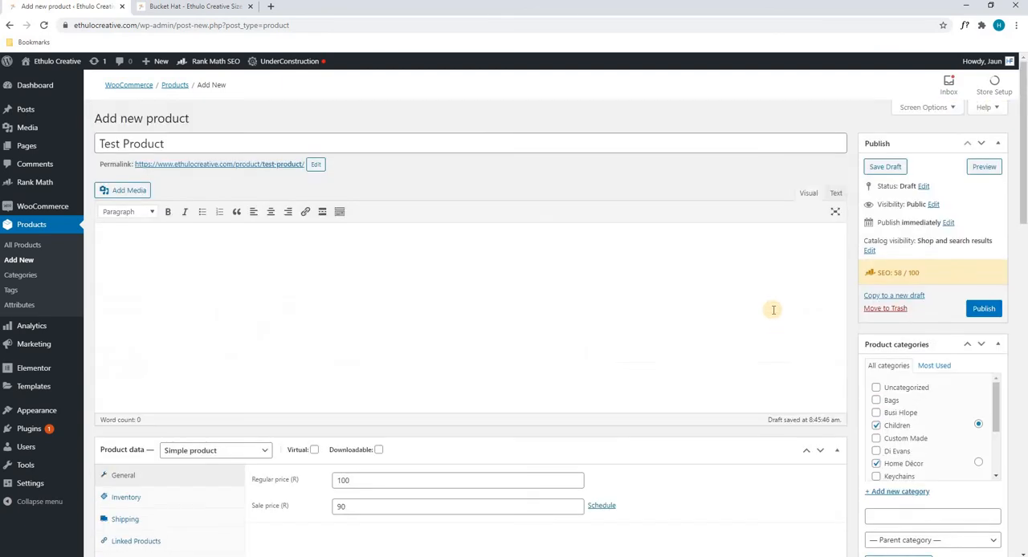
Step: Check the publish settings, product categories, product tags, product image and gallery
left_click(774, 310)
scroll(918, 203, "down", 3)
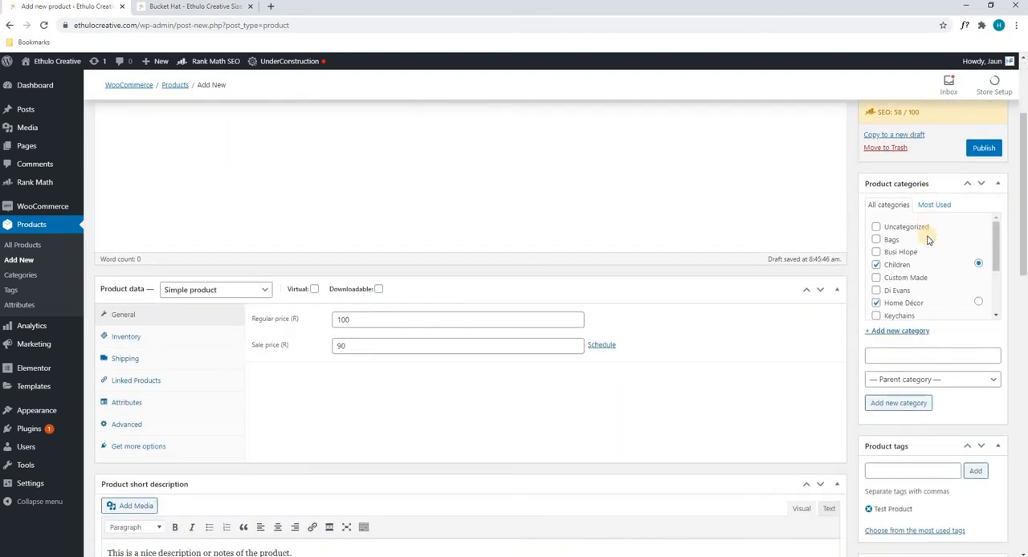
scroll(928, 239, "down", 2)
scroll(924, 236, "down", 3)
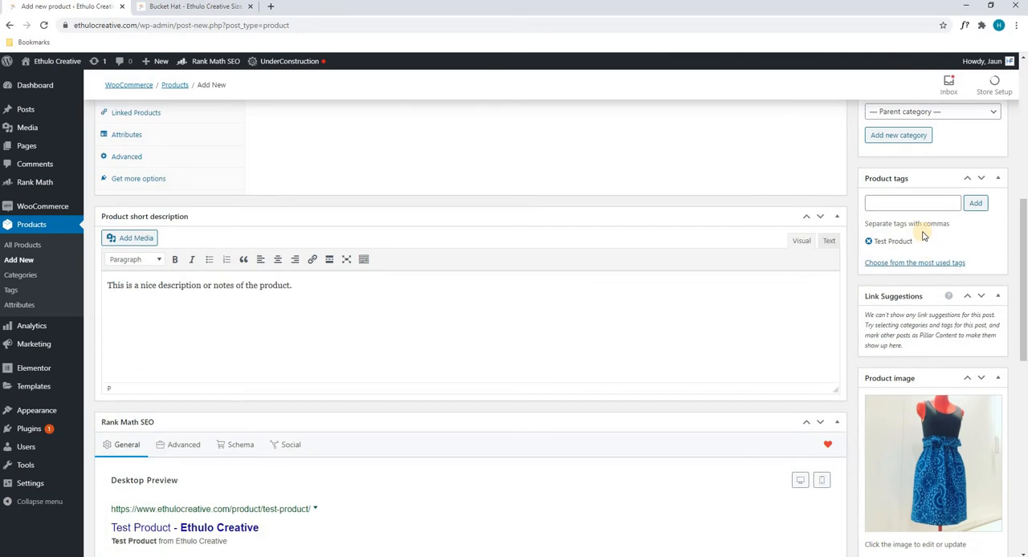
scroll(924, 235, "down", 3)
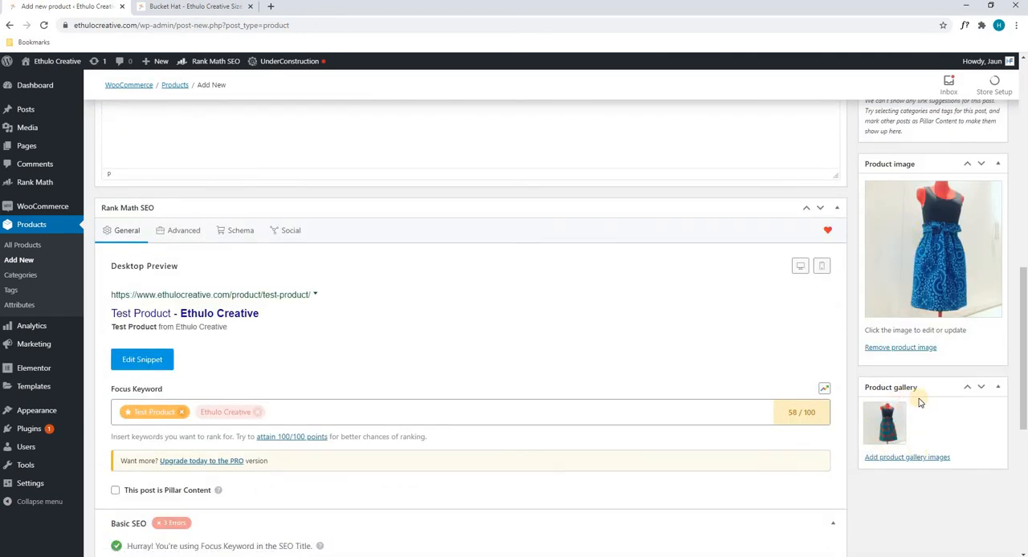
scroll(921, 405, "down", 4)
scroll(918, 409, "up", 9)
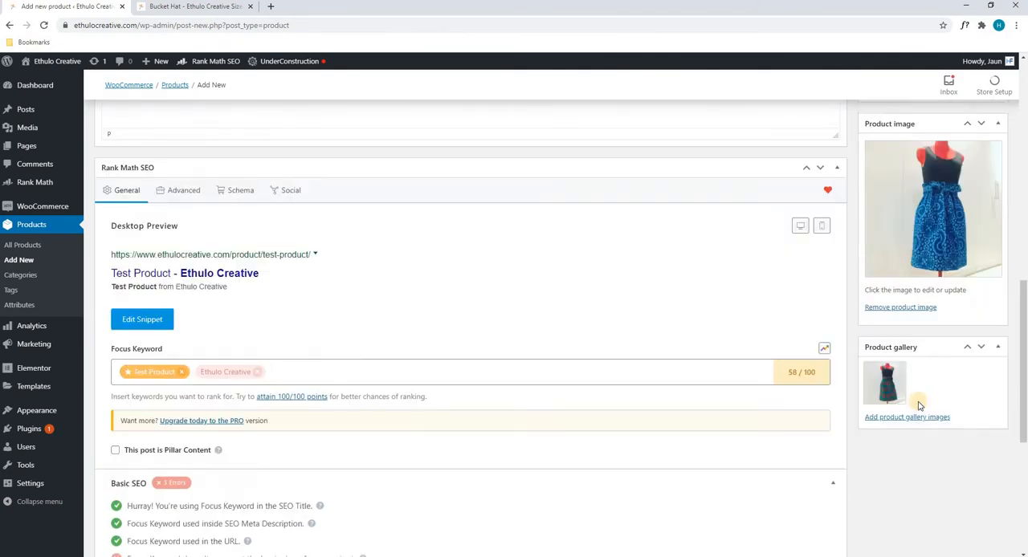
Step: Publish the Test Product
scroll(916, 406, "up", 4)
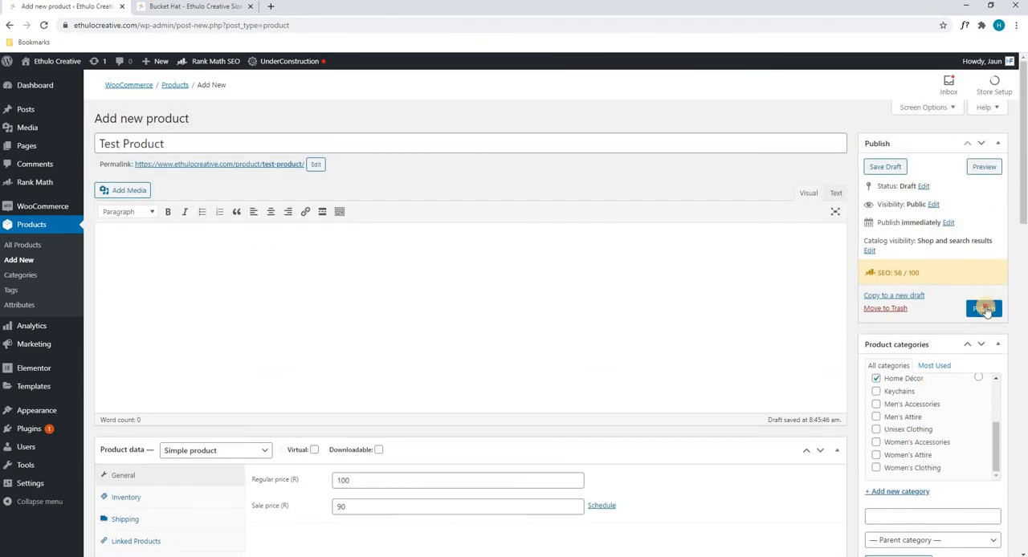
left_click(985, 309)
scroll(906, 406, "up", 1)
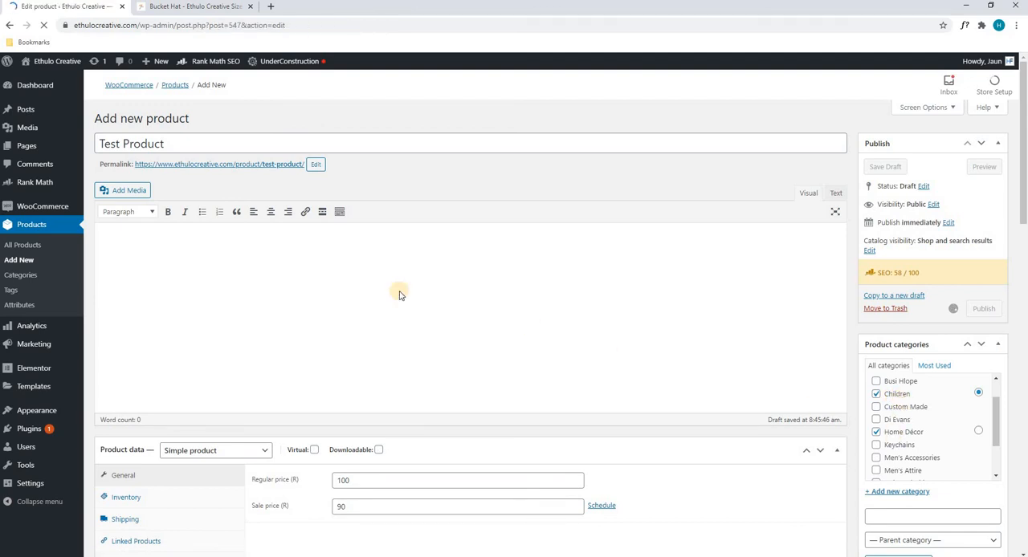
Step: Switch to the storefront, browse the shop's Children category and open the Test Product page
left_click(173, 7)
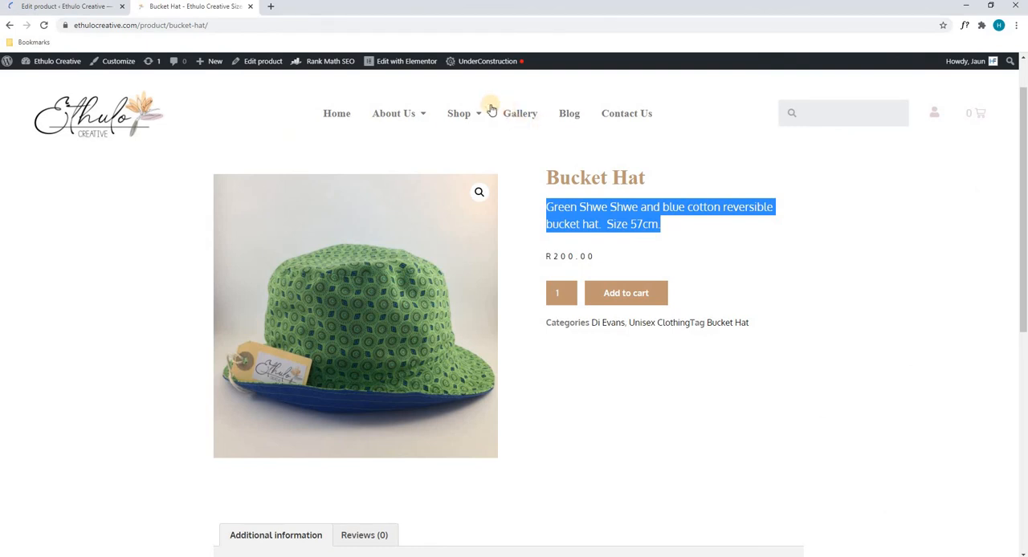
mouse_move(473, 118)
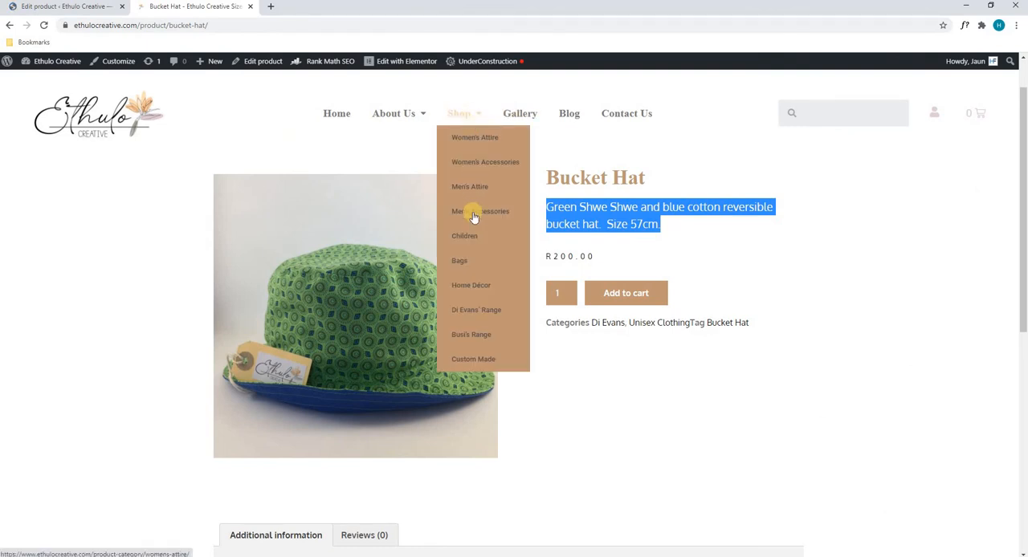
left_click(466, 235)
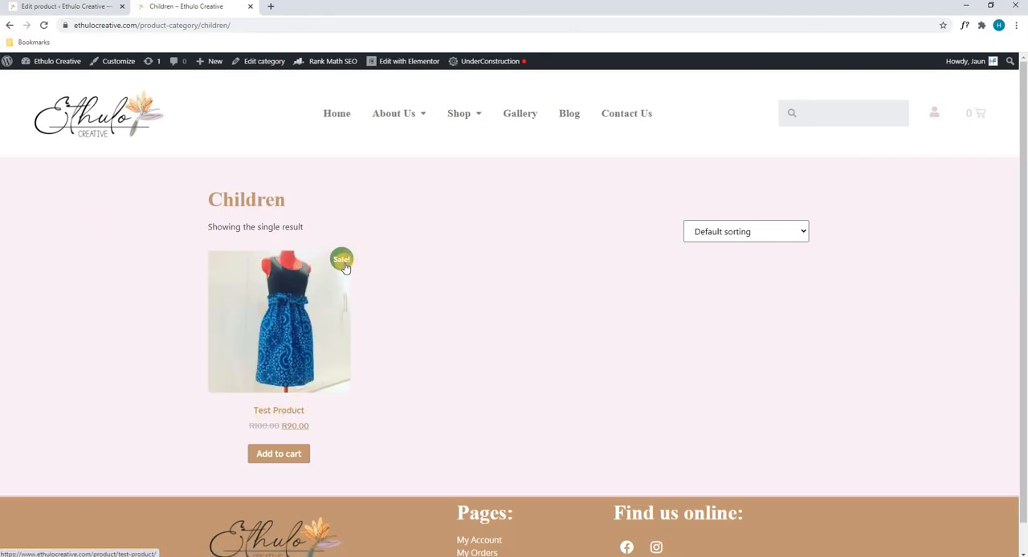
left_click(294, 429)
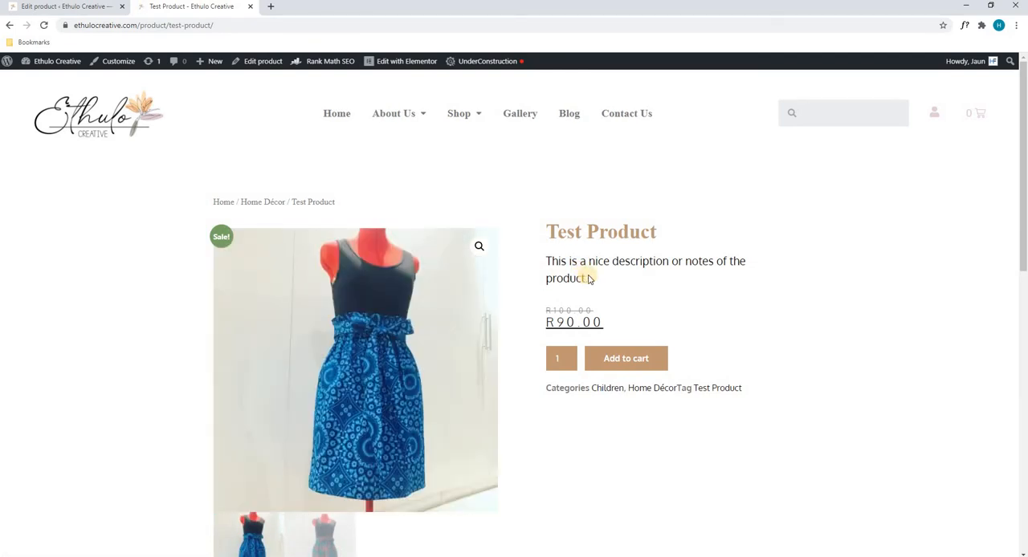
Step: Examine the Test Product page's description, prices, categories and tag, reviews section and related products
left_click_drag(588, 278, 551, 263)
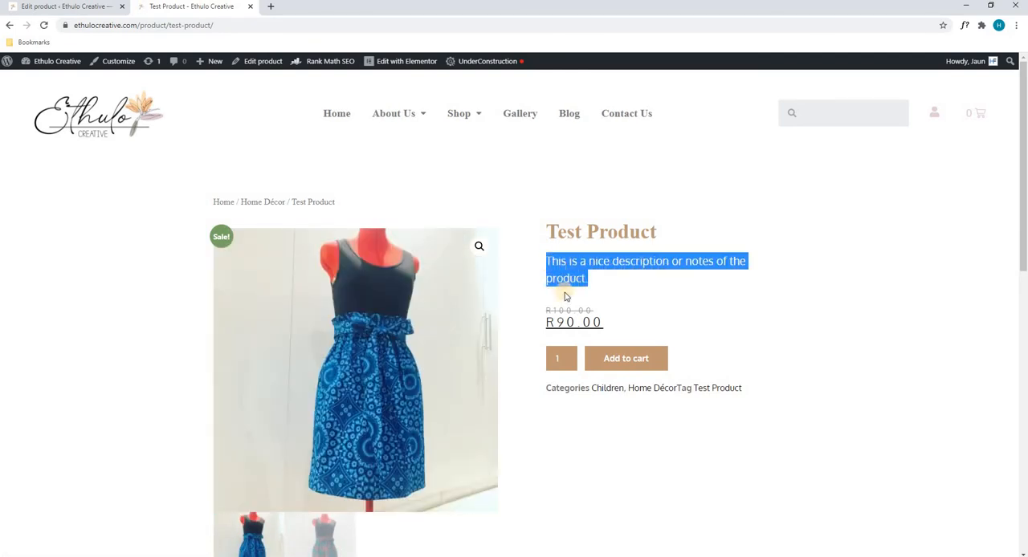
mouse_move(593, 310)
left_mouse_down()
mouse_move(544, 308)
mouse_move(604, 322)
left_mouse_up()
left_click_drag(714, 387, 589, 395)
left_click(833, 361)
scroll(792, 296, "down", 6)
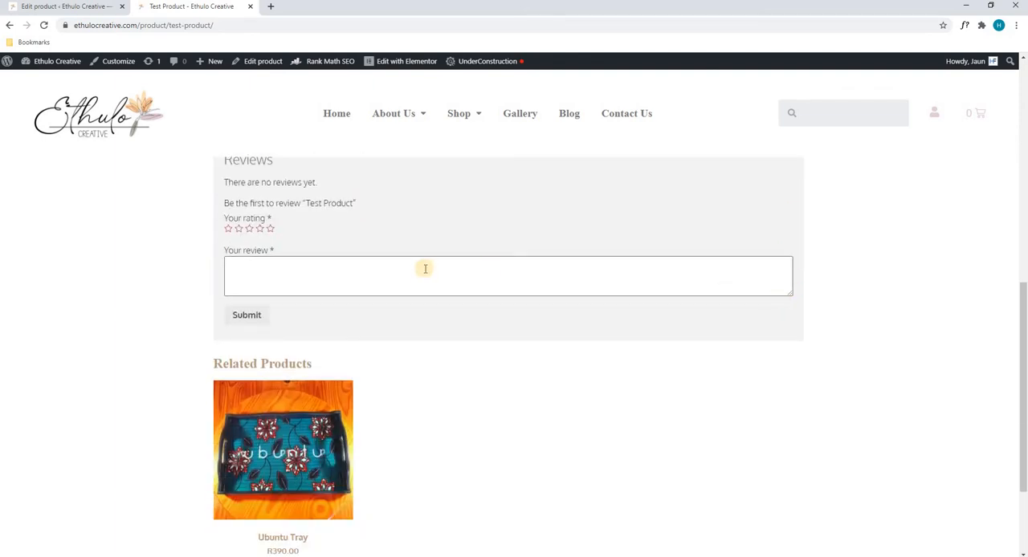
scroll(426, 280, "down", 2)
scroll(424, 278, "up", 9)
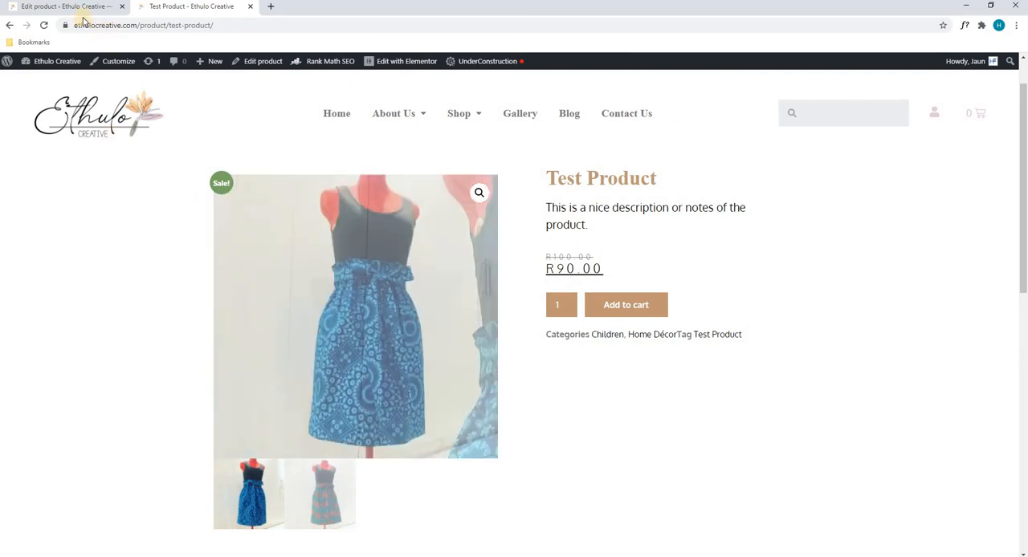
Step: Return to the admin's product list, move Test Product to the trash and delete it permanently
left_click(56, 7)
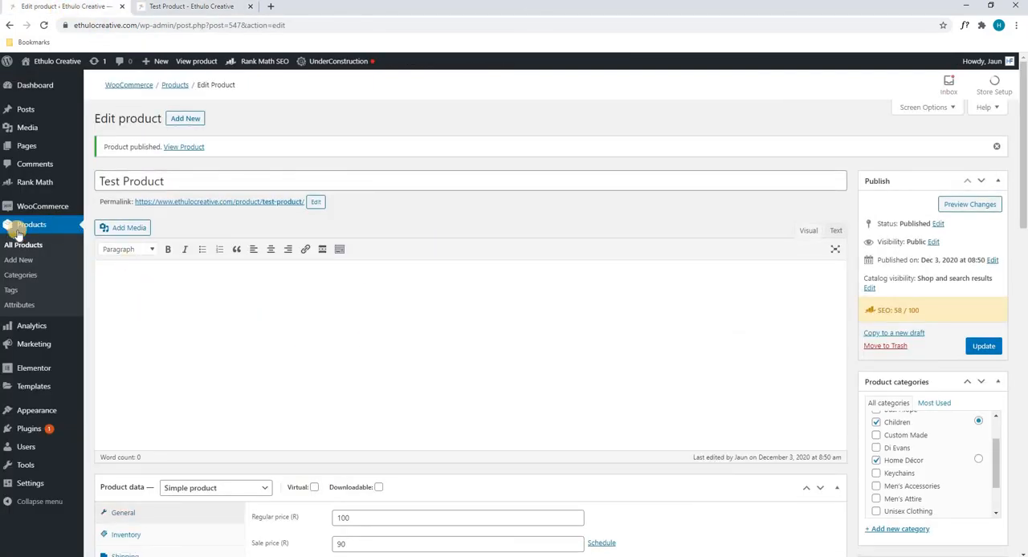
left_click(297, 206)
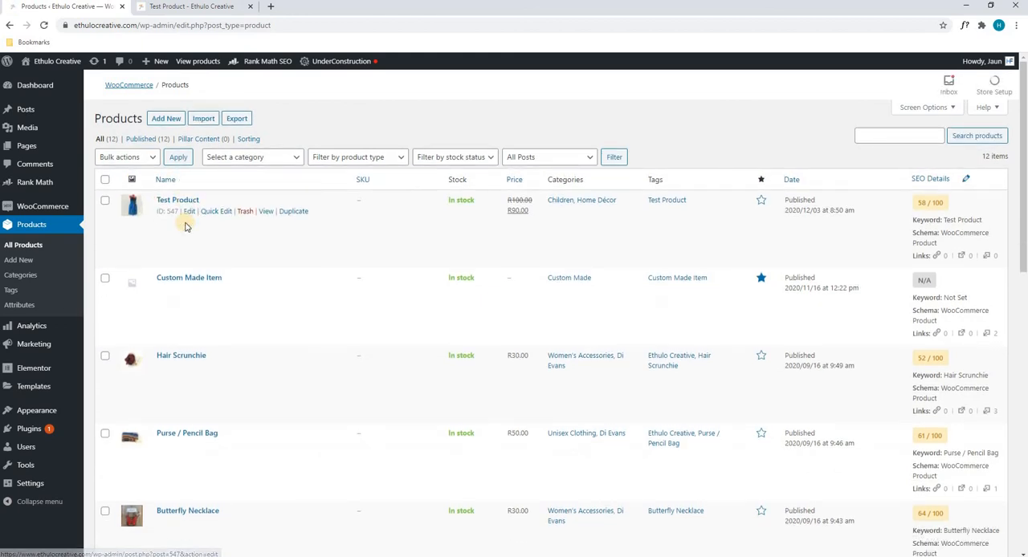
left_click(244, 212)
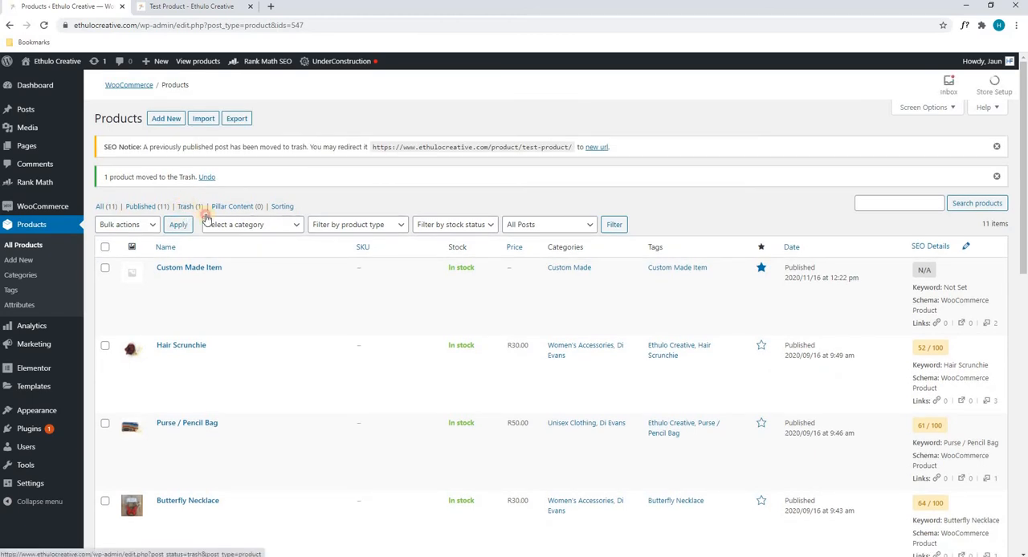
left_click(202, 211)
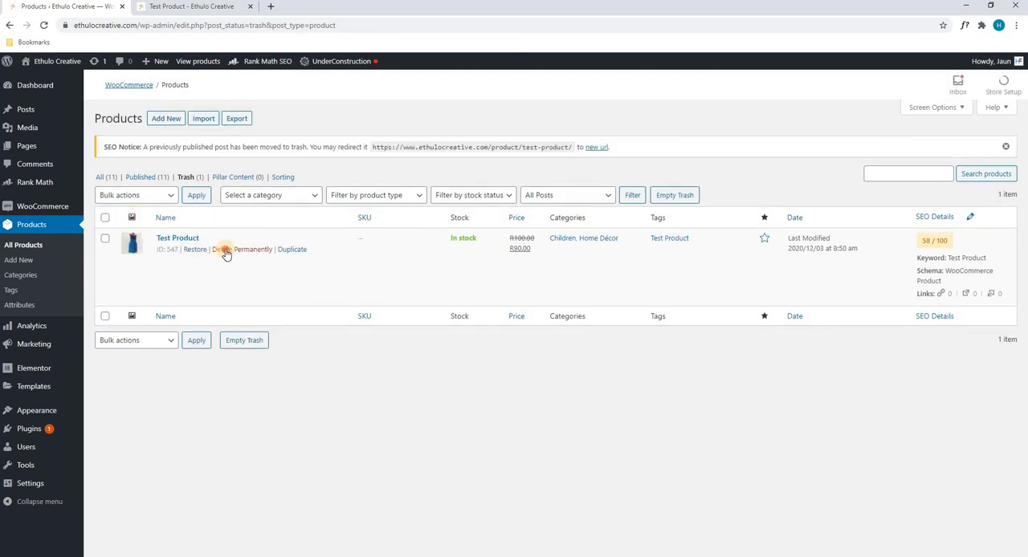
left_click(225, 250)
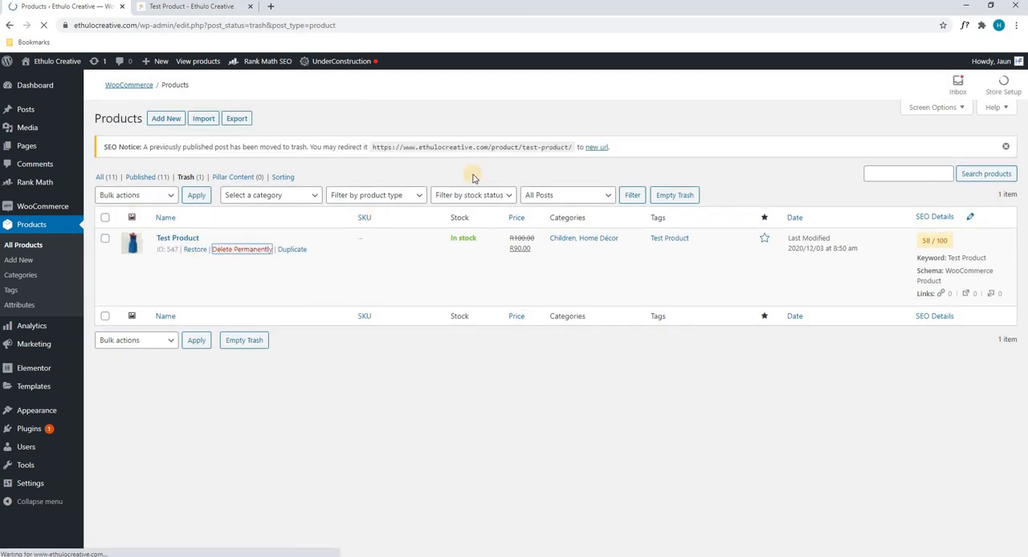